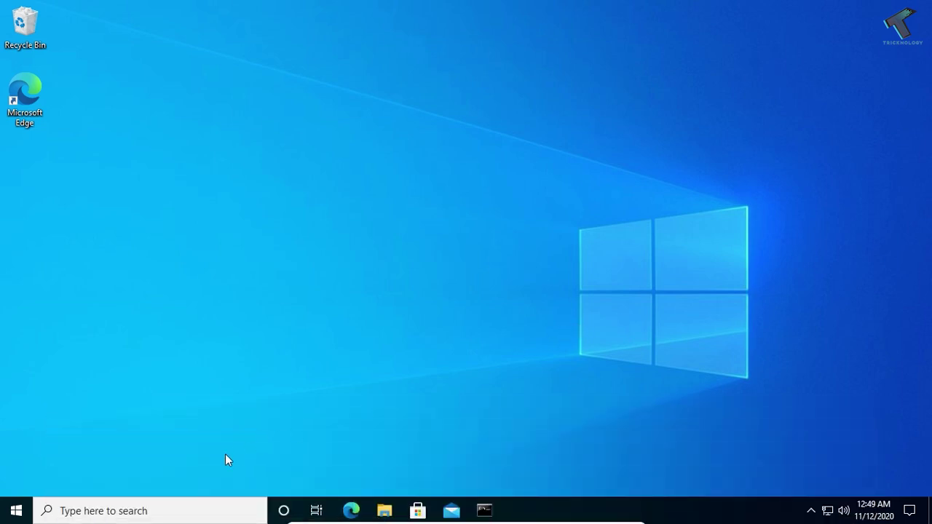
Open Control Panel from search in Large icons view and go to Windows Defender Firewall
{"action": "left_click", "coordinate": [133, 512]}
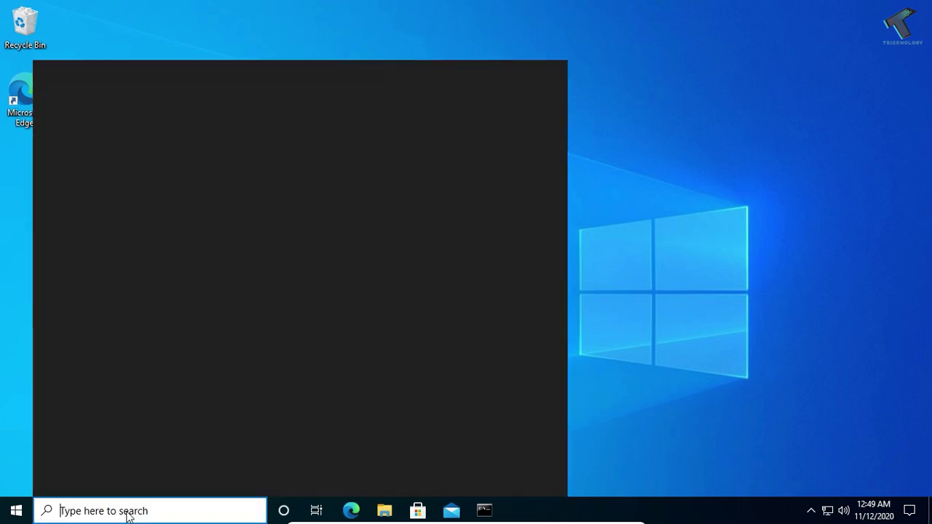
{"action": "type", "text": "con"}
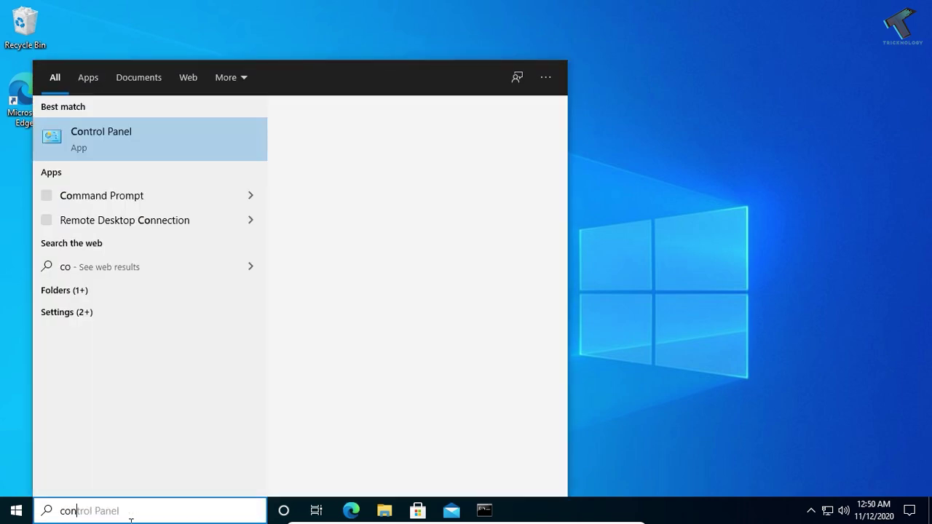
{"action": "type", "text": "trol p"}
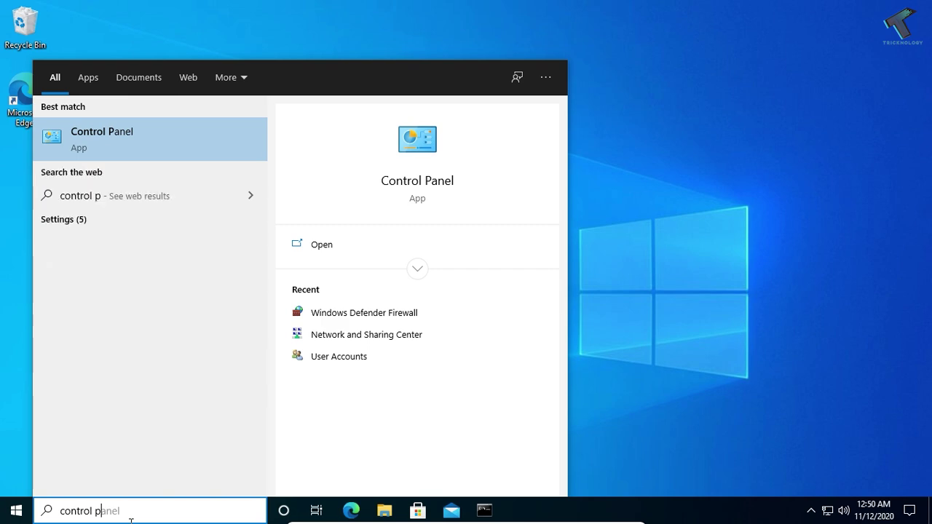
{"action": "type", "text": "anel"}
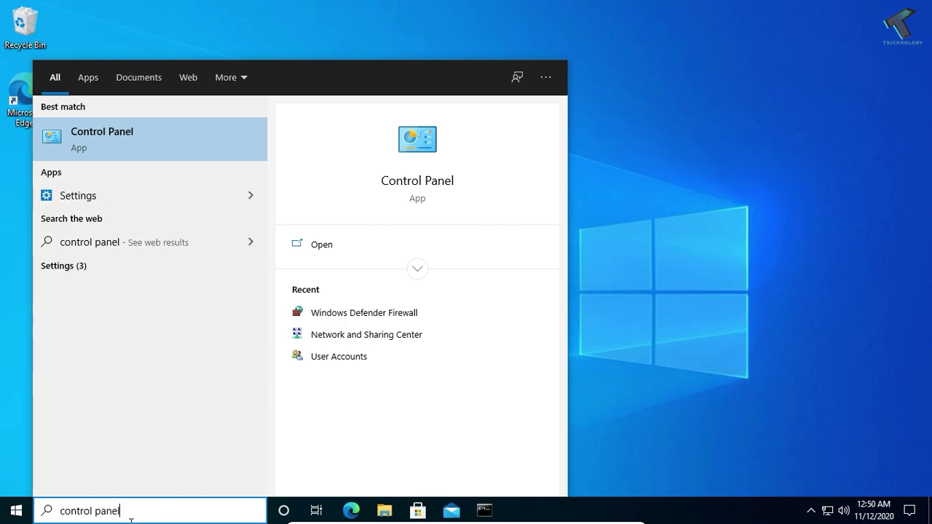
{"action": "left_click", "coordinate": [137, 152]}
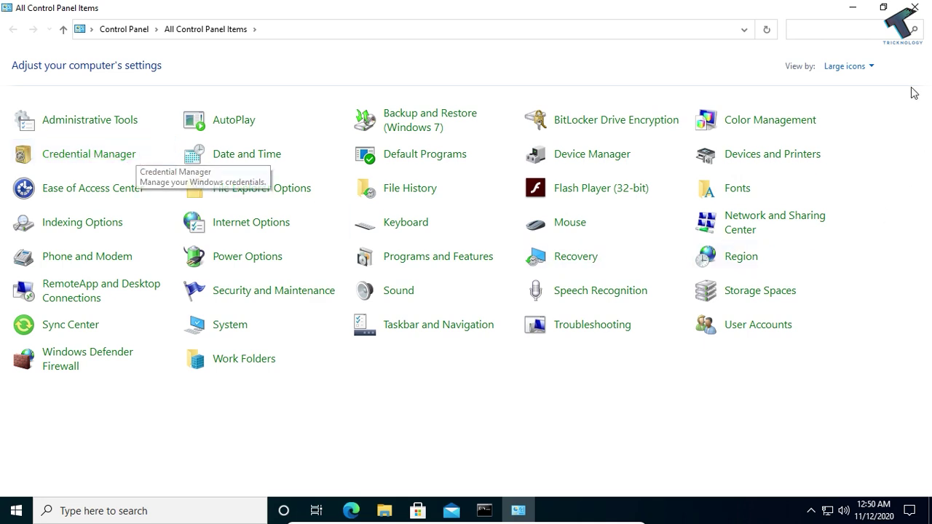
{"action": "left_click", "coordinate": [852, 65]}
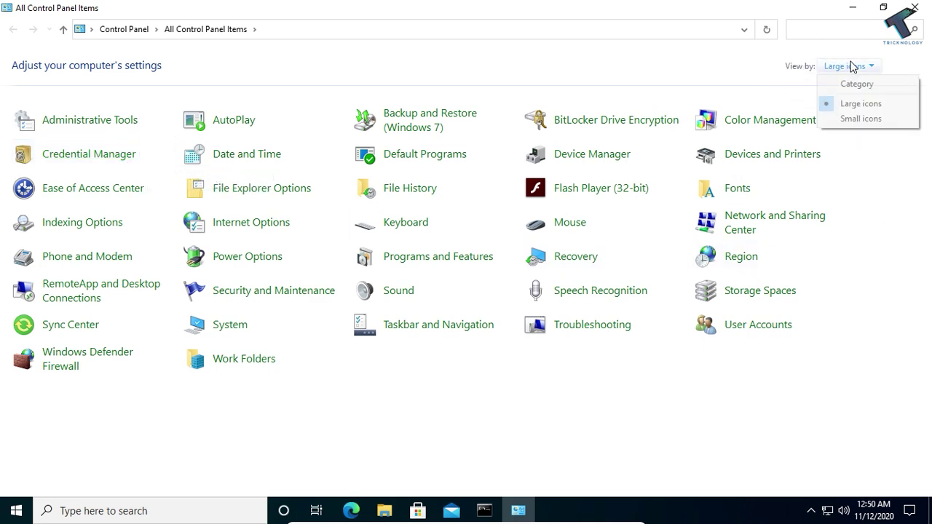
{"action": "left_click", "coordinate": [872, 107]}
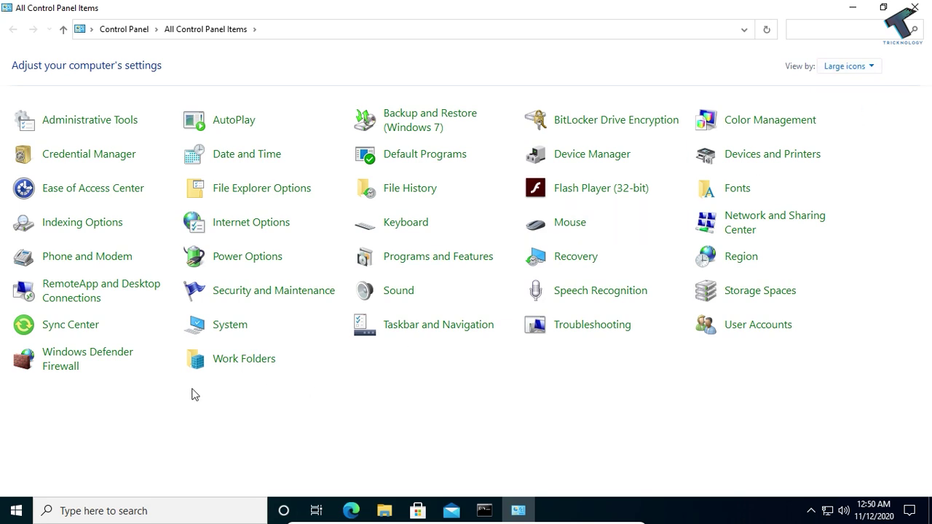
{"action": "left_click", "coordinate": [102, 361]}
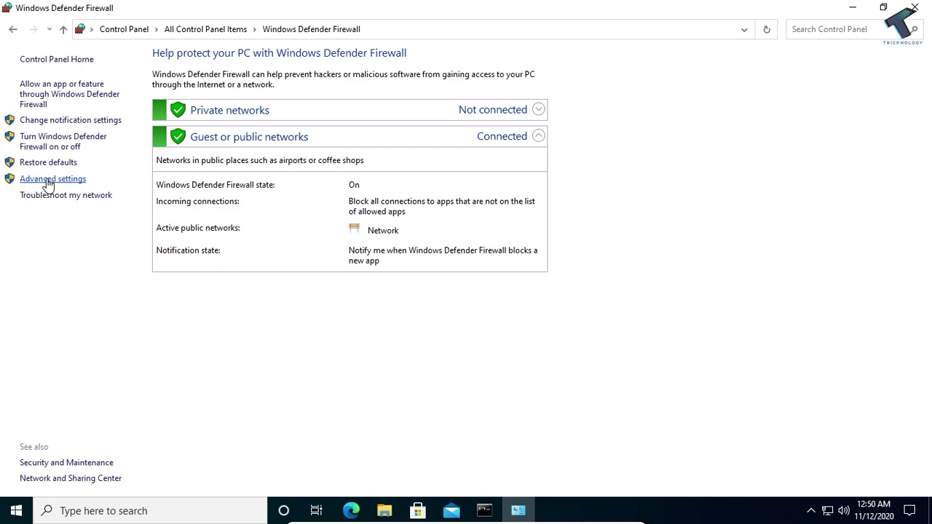
Launch Advanced settings and start a New Rule from Outbound Rules
{"action": "left_click", "coordinate": [73, 181]}
{"action": "left_click_drag", "start_coordinate": [368, 14], "coordinate": [492, 20]}
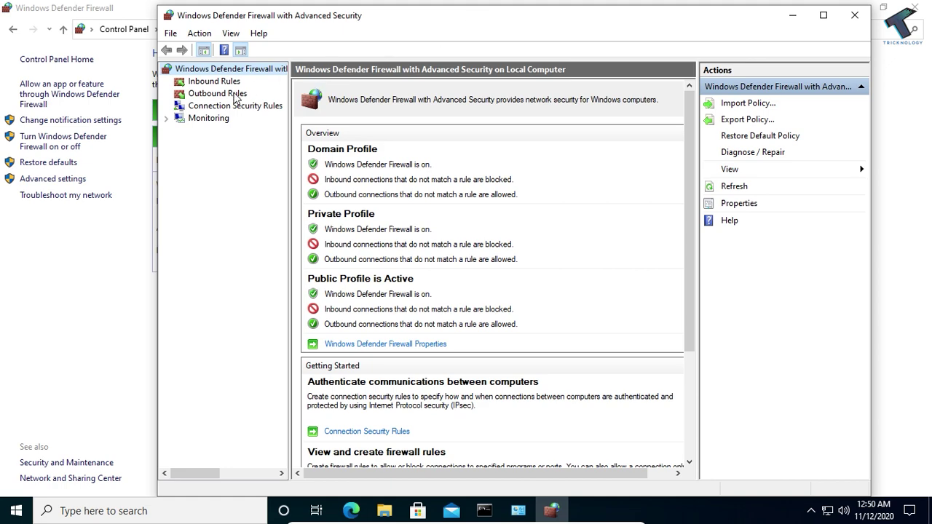
{"action": "left_click", "coordinate": [218, 95]}
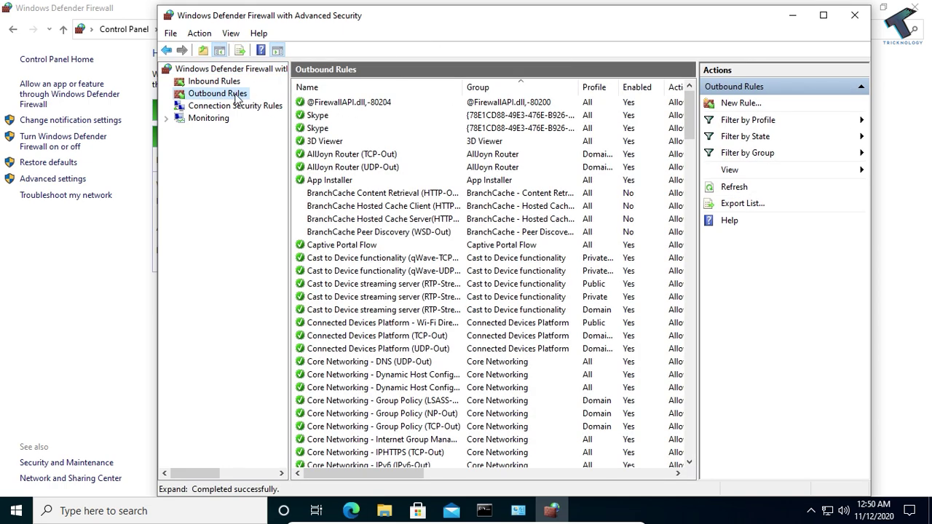
{"action": "right_click", "coordinate": [232, 99]}
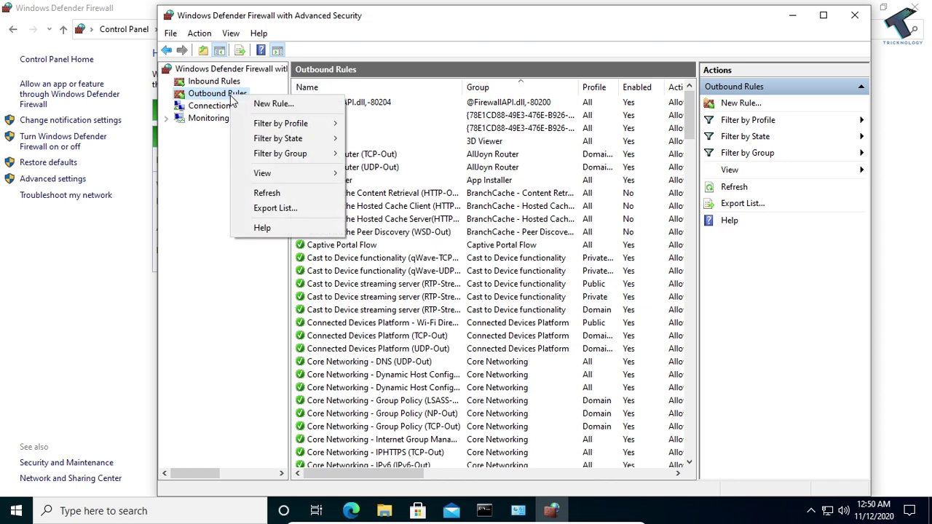
{"action": "left_click", "coordinate": [271, 104]}
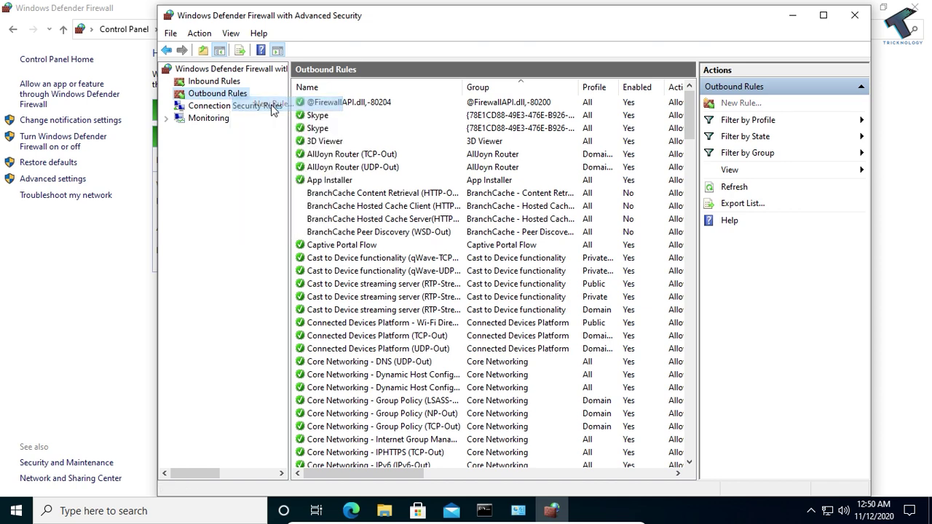
Make a Custom rule for all programs and protocols, limited to specific remote IP addresses
{"action": "left_click_drag", "start_coordinate": [342, 116], "coordinate": [401, 69]}
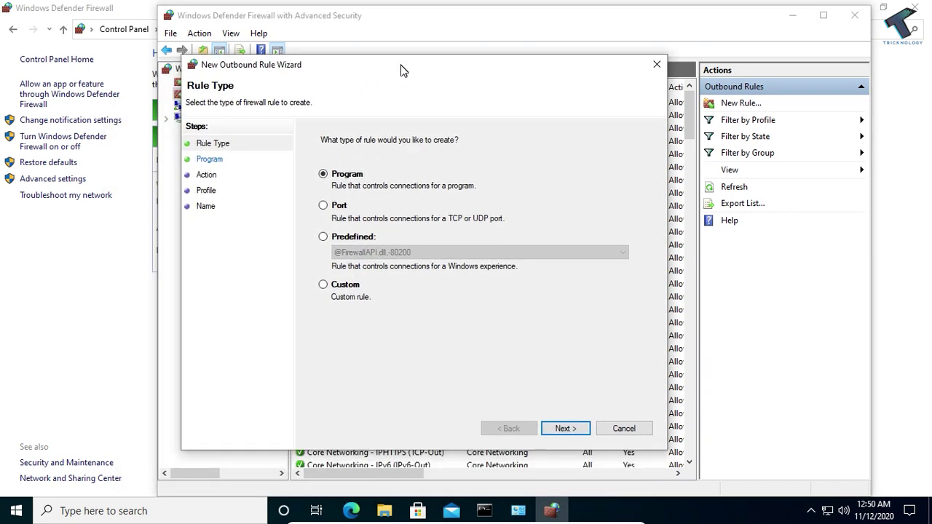
{"action": "left_click", "coordinate": [346, 286]}
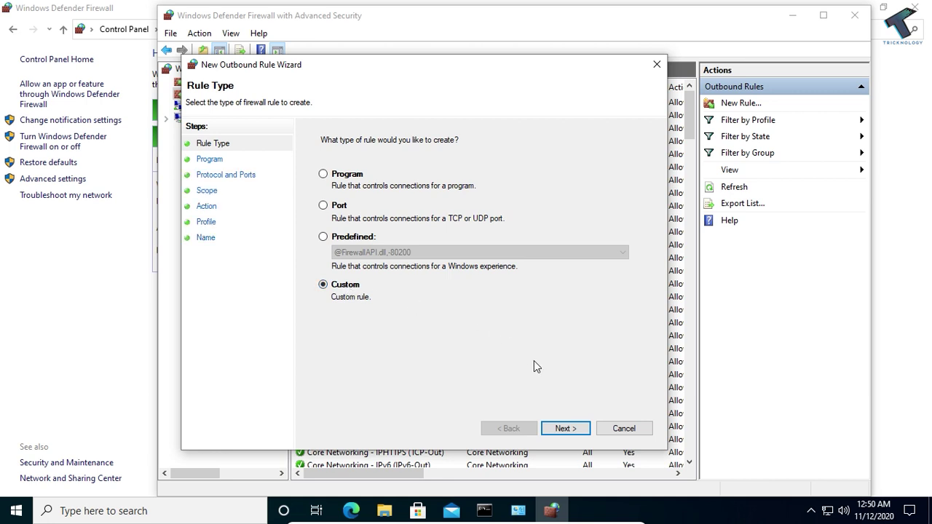
{"action": "left_click", "coordinate": [566, 430]}
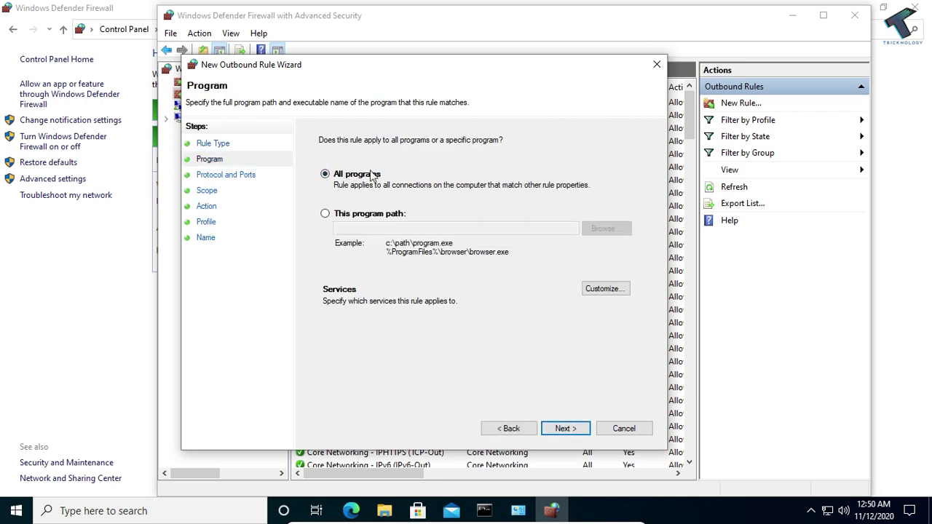
{"action": "left_click", "coordinate": [575, 426]}
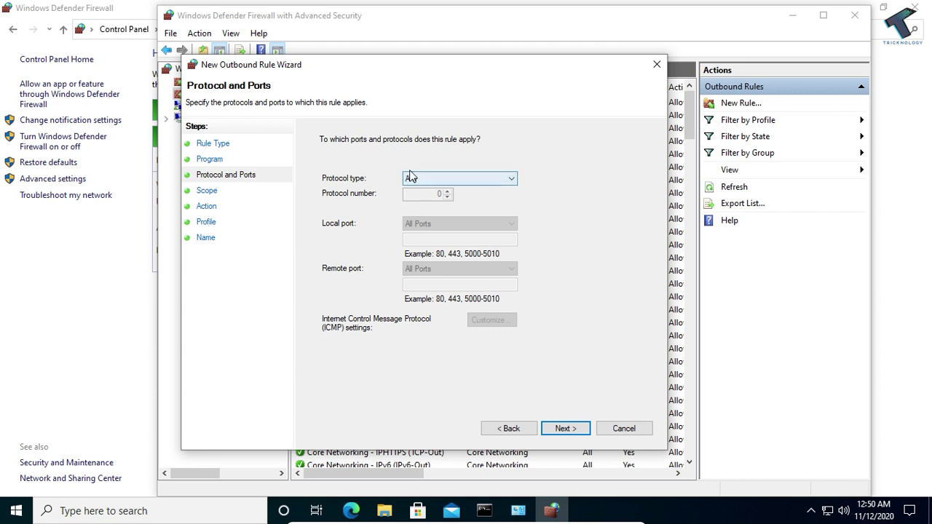
{"action": "left_click", "coordinate": [566, 433]}
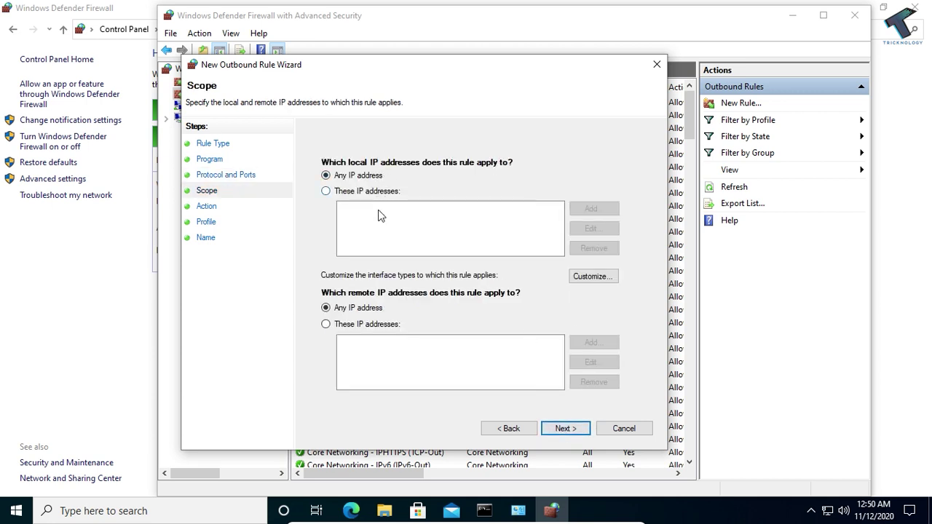
{"action": "left_click", "coordinate": [338, 327]}
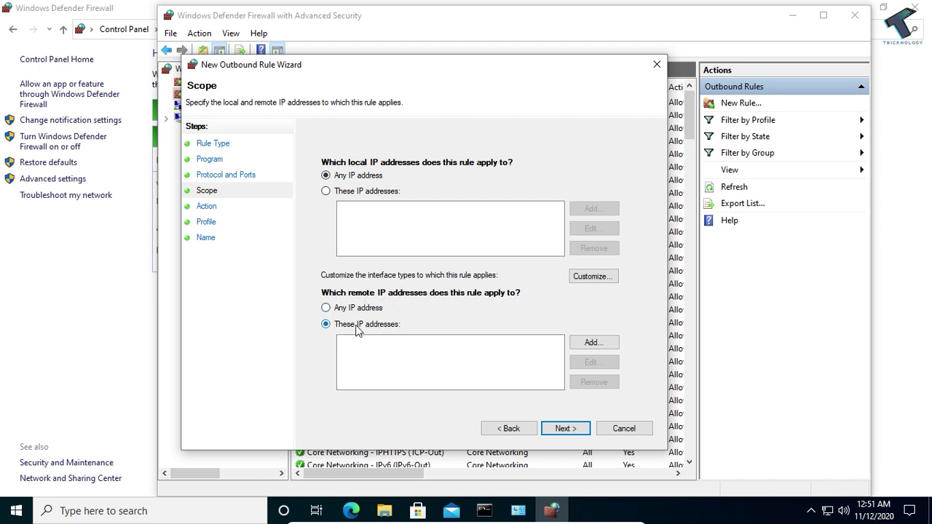
{"action": "left_click", "coordinate": [615, 349]}
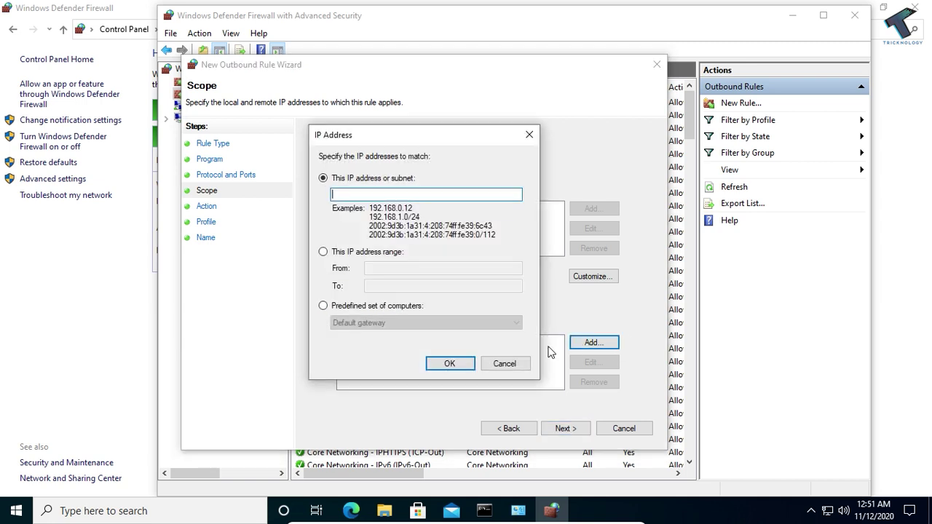
Run cmd as administrator, accept the UAC prompt, and place it over the wizard
{"action": "left_click", "coordinate": [100, 510]}
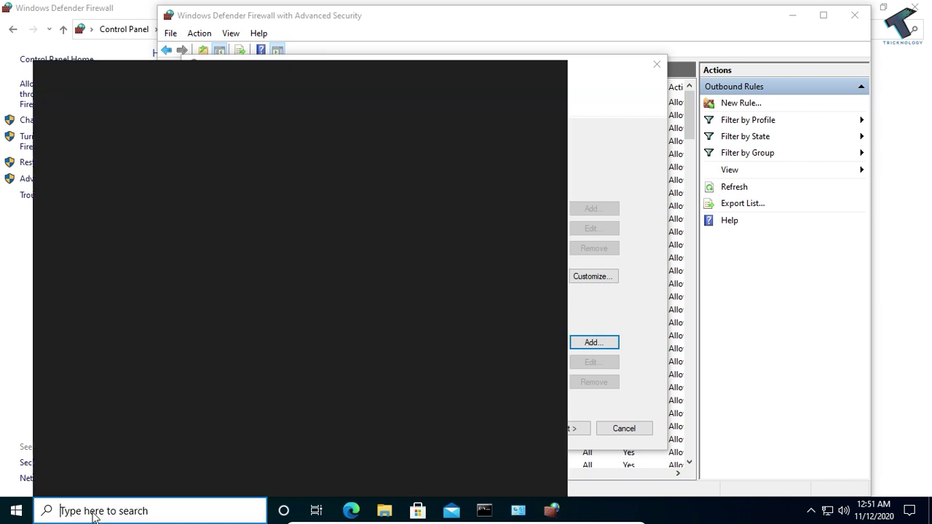
{"action": "type", "text": "cmd"}
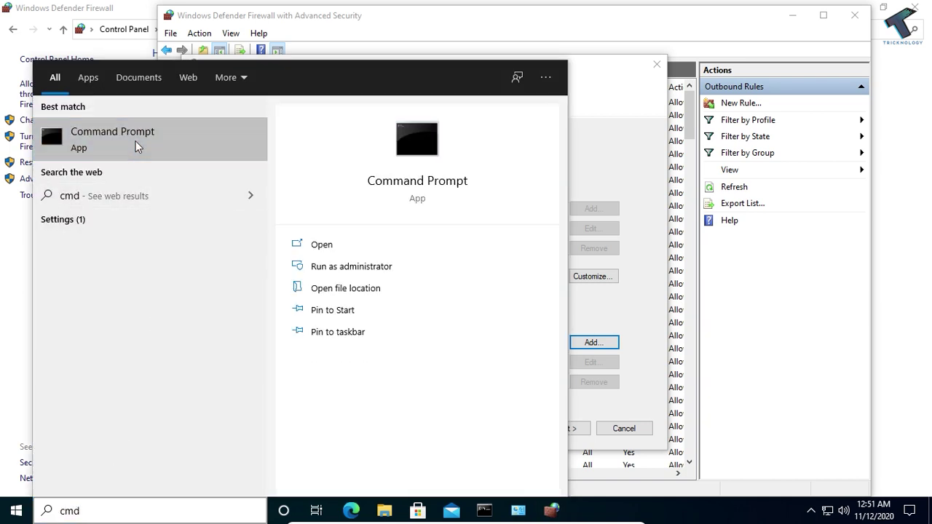
{"action": "right_click", "coordinate": [137, 144]}
{"action": "left_click", "coordinate": [175, 154]}
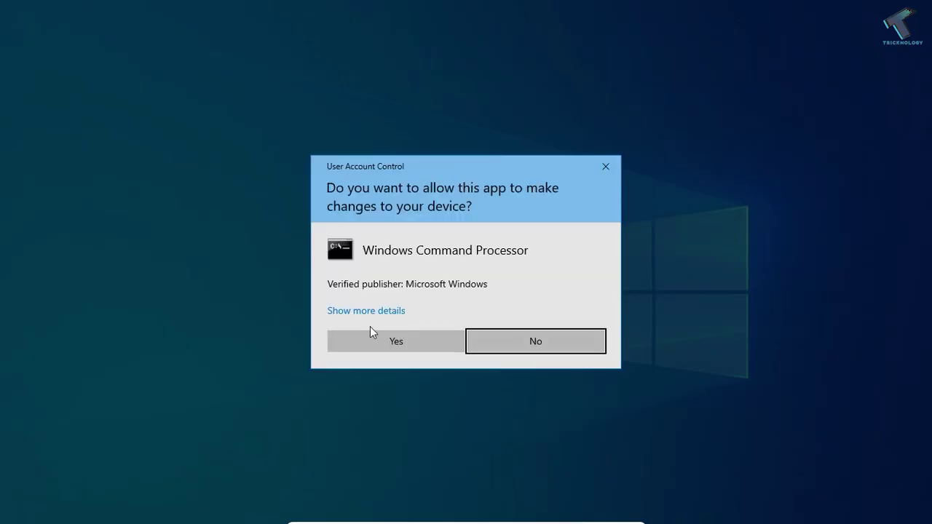
{"action": "left_click", "coordinate": [373, 334]}
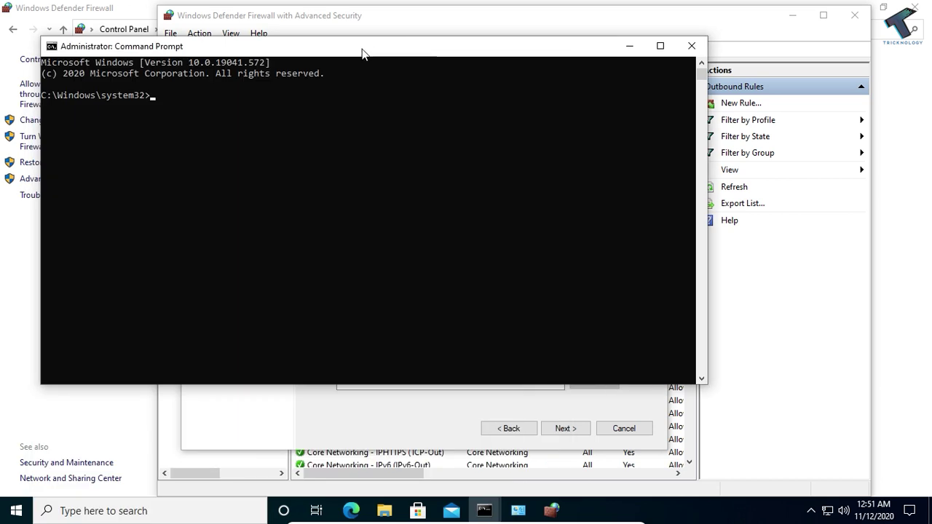
{"action": "left_click_drag", "start_coordinate": [360, 51], "coordinate": [521, 66]}
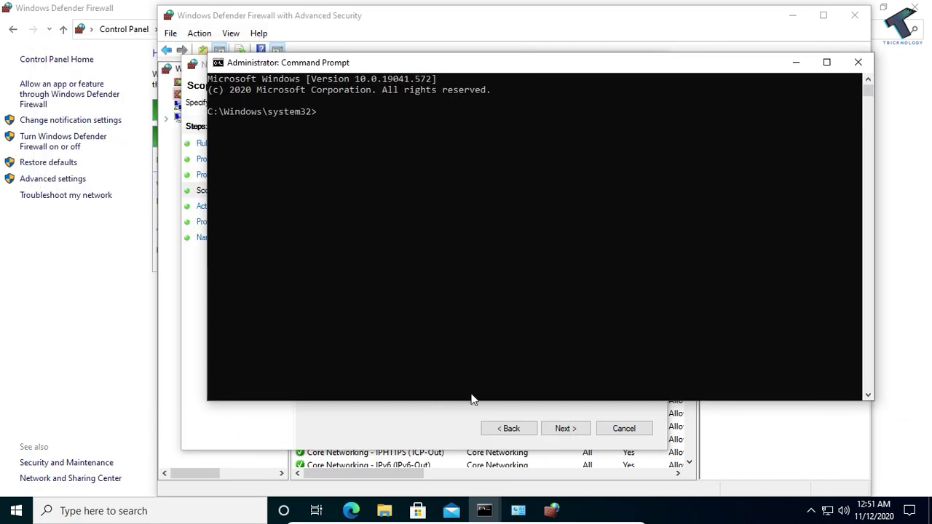
Reload facebook.com in Edge, reopen it via a Google search for 'face', then minimize Edge
{"action": "left_click", "coordinate": [352, 510]}
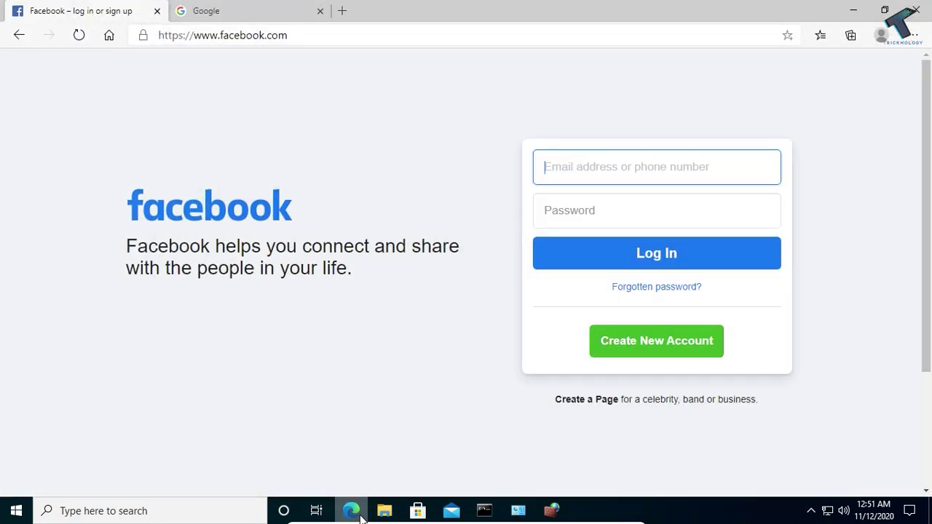
{"action": "left_click", "coordinate": [79, 35]}
{"action": "left_click", "coordinate": [219, 35]}
{"action": "left_click", "coordinate": [235, 21]}
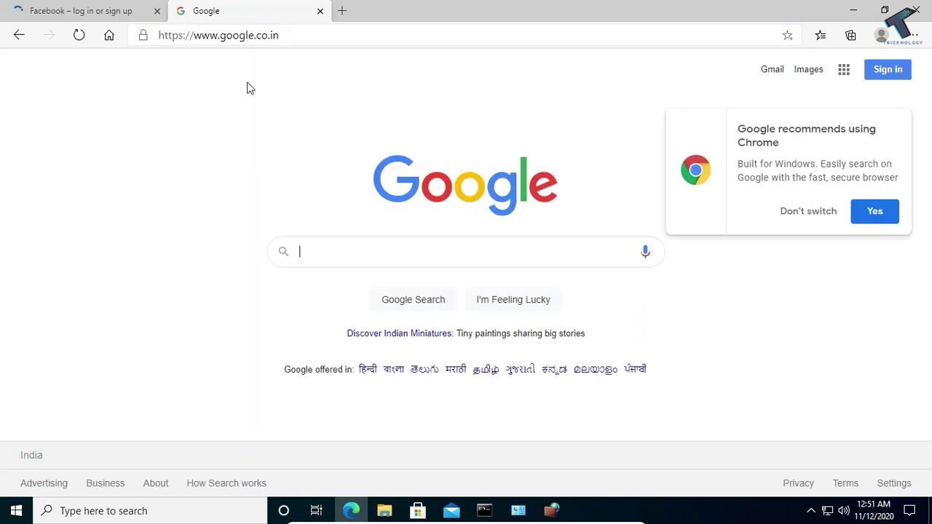
{"action": "left_click", "coordinate": [329, 248]}
{"action": "type", "text": "face"}
{"action": "left_click", "coordinate": [331, 281]}
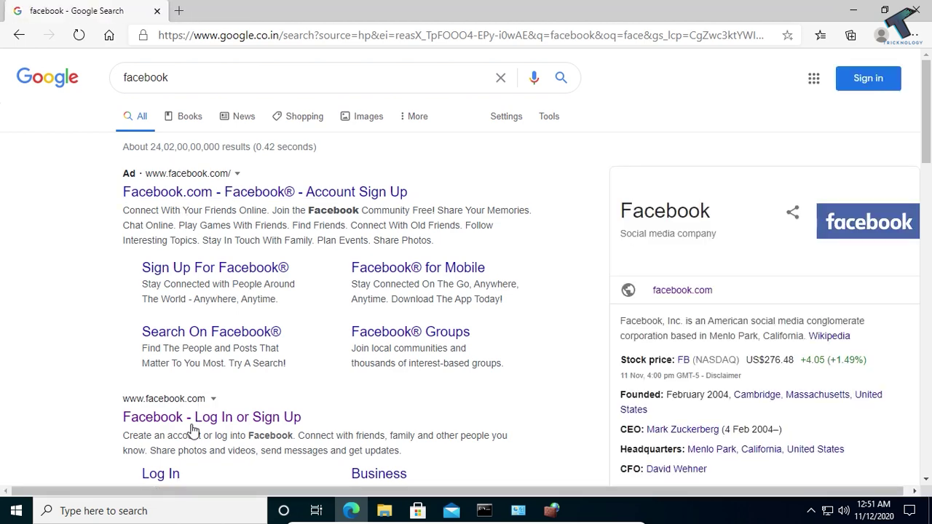
{"action": "left_click", "coordinate": [188, 418]}
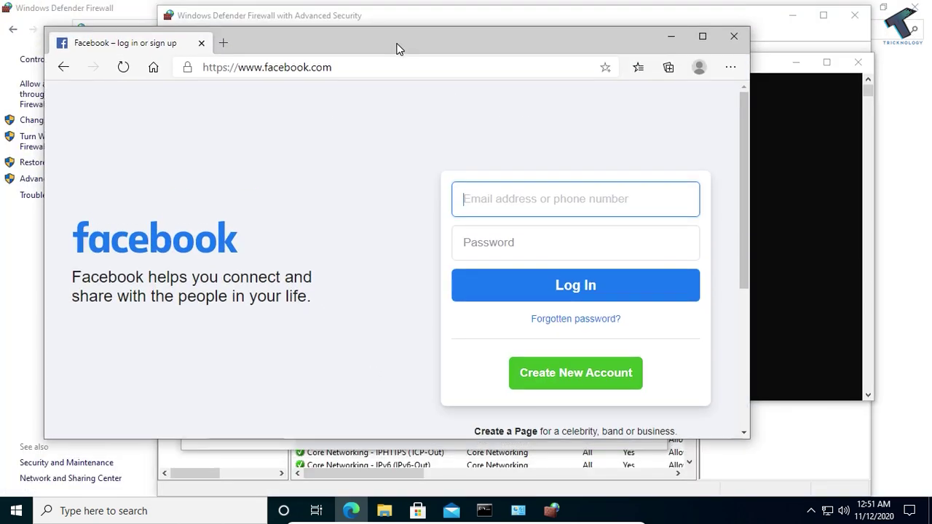
{"action": "left_click", "coordinate": [676, 35]}
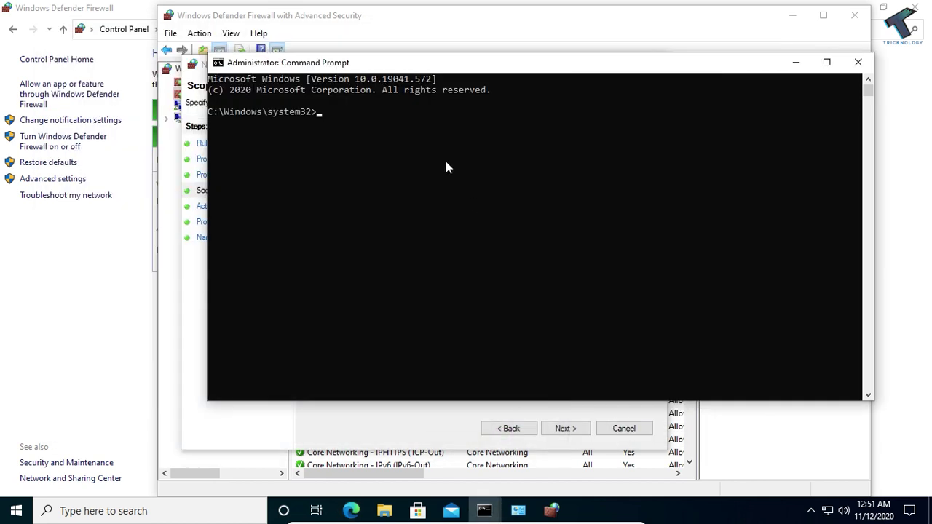
{"action": "type", "text": "ns"}
{"action": "type", "text": "look"}
{"action": "type", "text": "up www.fa"}
{"action": "type", "text": "ceb"}
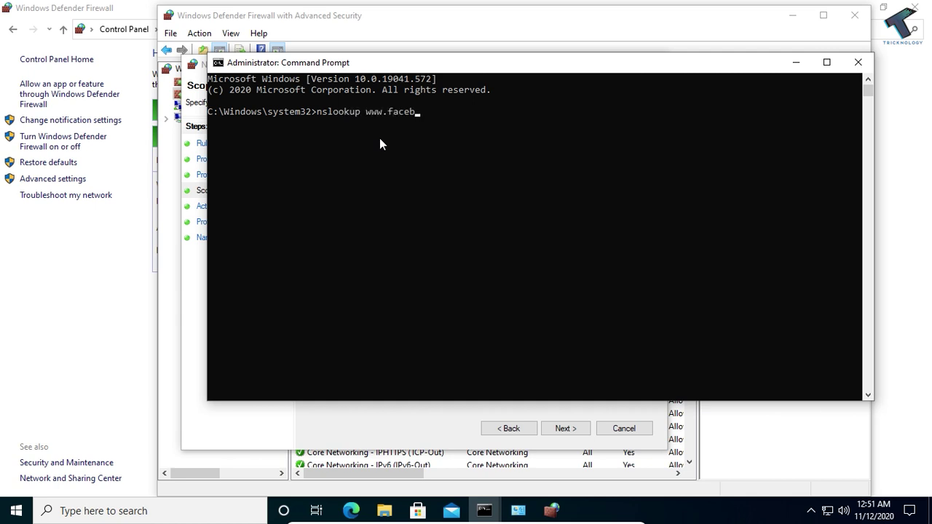
{"action": "type", "text": "ook.com"}
{"action": "key", "text": "Return"}
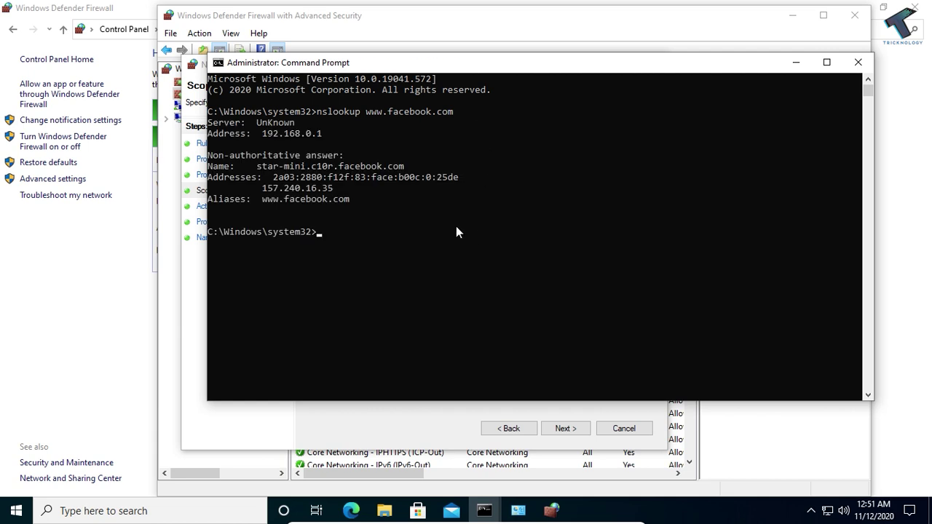
{"action": "left_click_drag", "start_coordinate": [262, 188], "coordinate": [332, 188]}
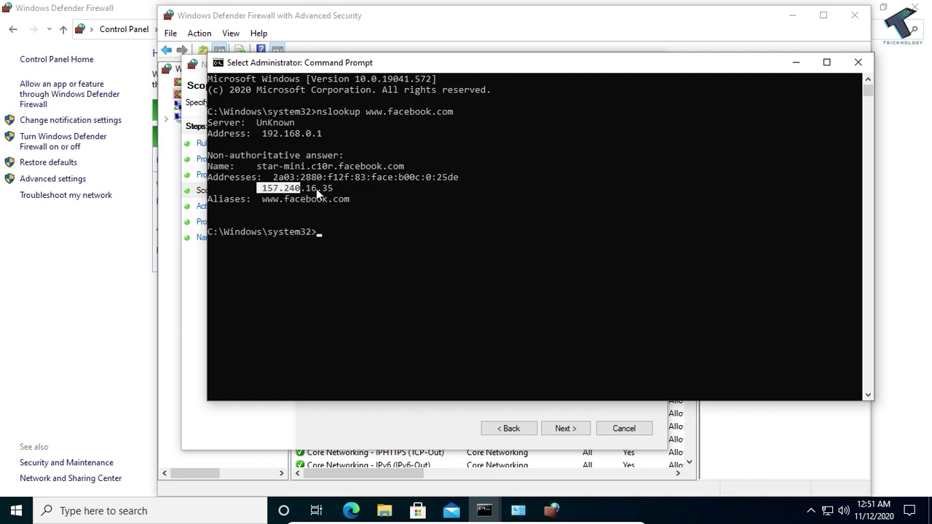
{"action": "left_click", "coordinate": [333, 188]}
{"action": "left_click_drag", "start_coordinate": [276, 188], "coordinate": [261, 189]}
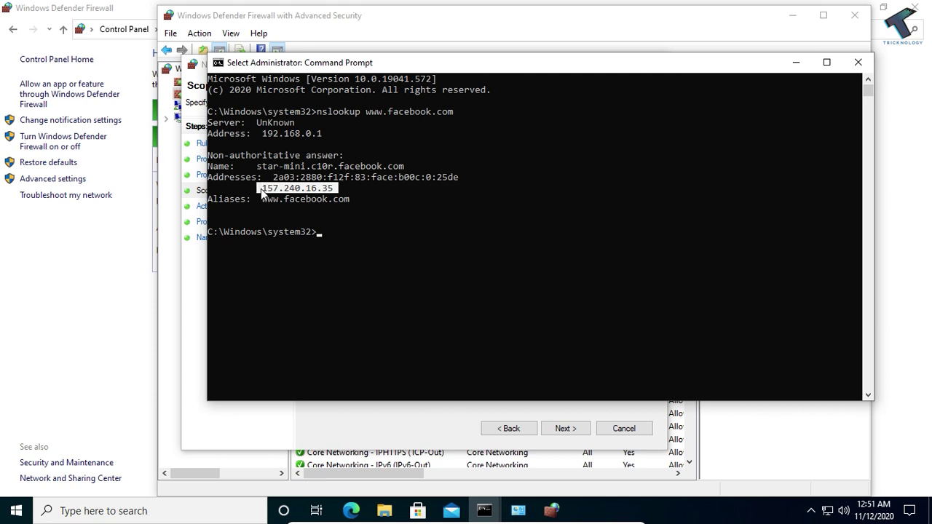
{"action": "left_click", "coordinate": [263, 190]}
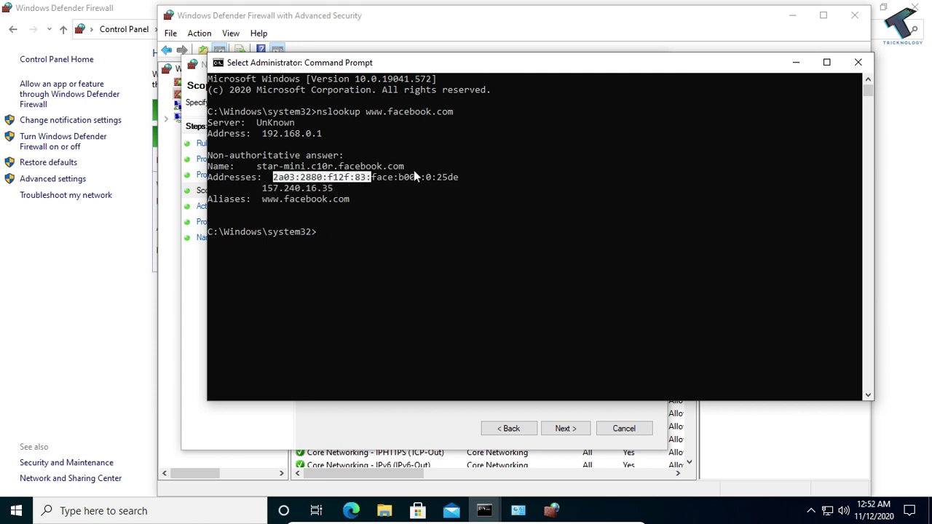
Select and copy the IPv6 address 2a03:2880:f12f:83:face:b00c:0:25de
{"action": "left_click_drag", "start_coordinate": [274, 176], "coordinate": [458, 177]}
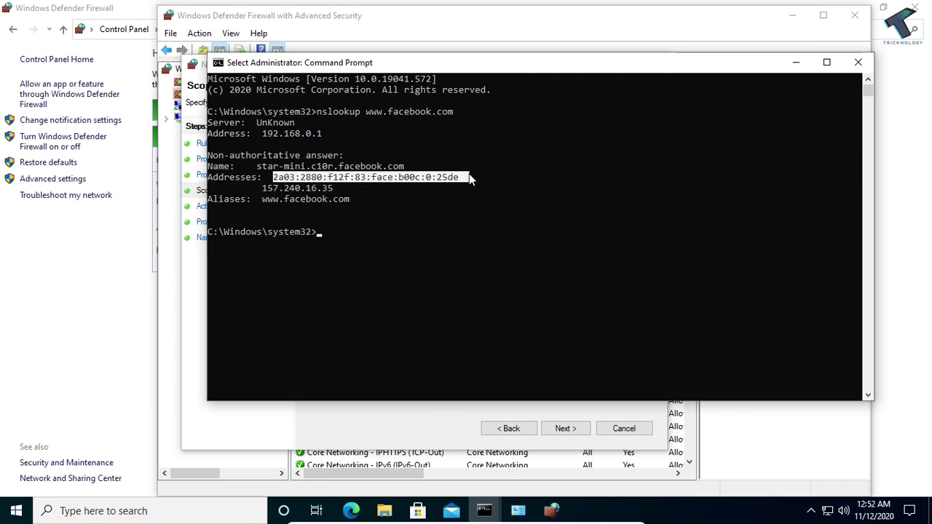
{"action": "left_click", "coordinate": [332, 189]}
{"action": "left_click_drag", "start_coordinate": [347, 176], "coordinate": [459, 177]}
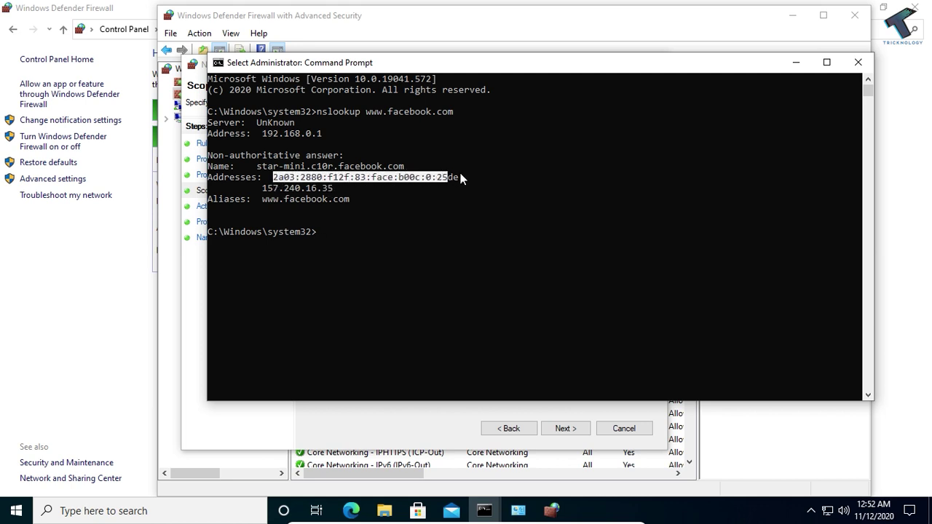
{"action": "key", "text": "ctrl+c"}
{"action": "left_click_drag", "start_coordinate": [274, 178], "coordinate": [459, 176]}
{"action": "key", "text": "ctrl+c"}
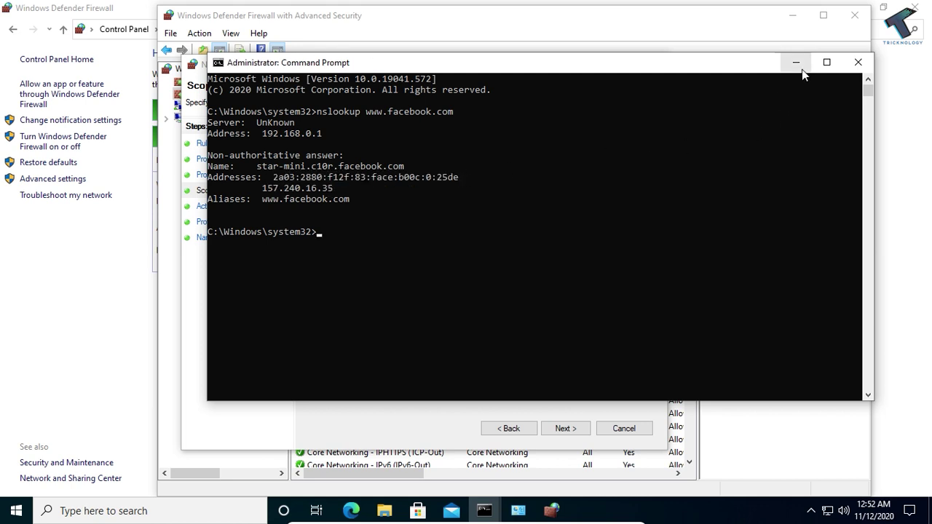
Paste Facebook's IPv6 address into the IP Address dialog and add it
{"action": "left_click", "coordinate": [800, 66]}
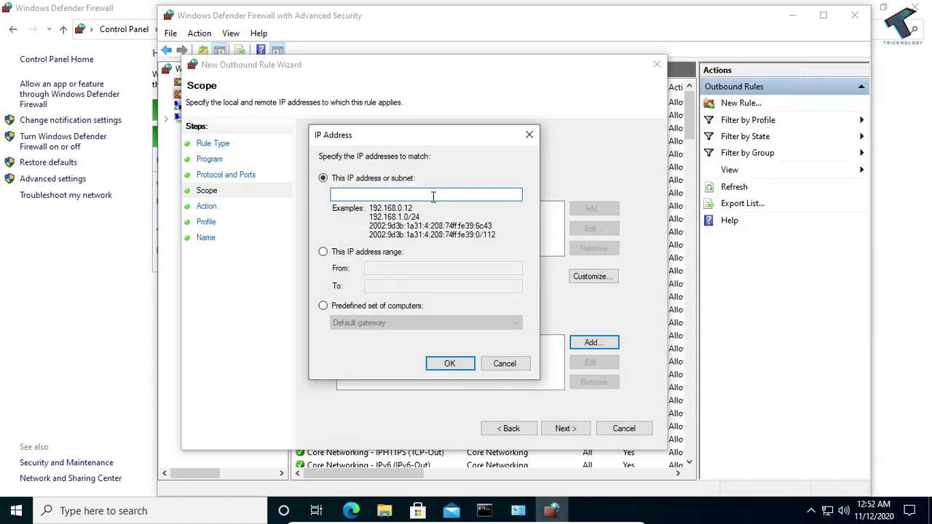
{"action": "key", "text": "ctrl+v"}
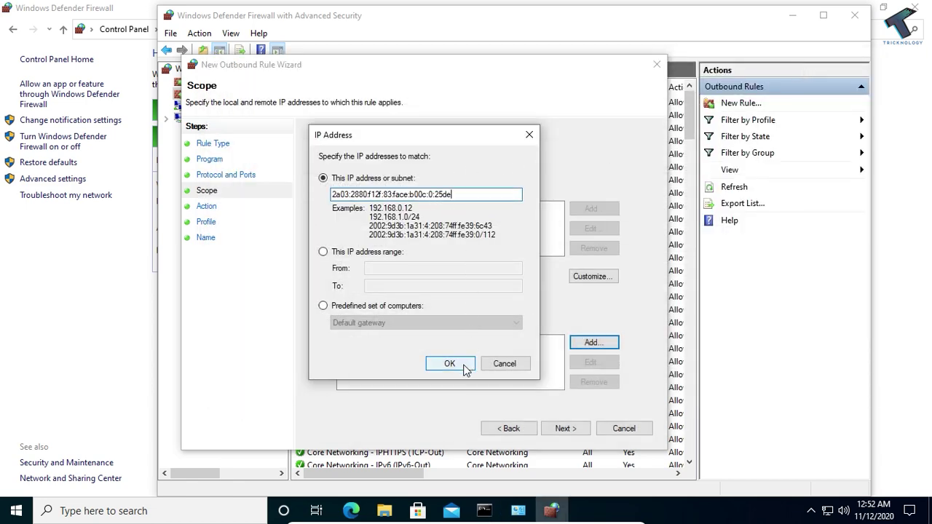
{"action": "left_click", "coordinate": [450, 363]}
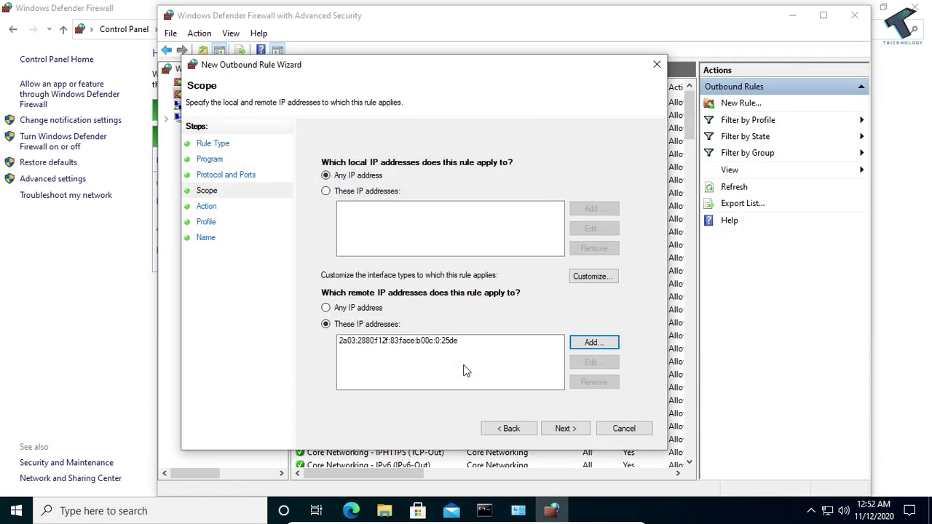
Copy 157.240.16.35 from Command Prompt and add it as a second remote address
{"action": "left_click", "coordinate": [603, 350]}
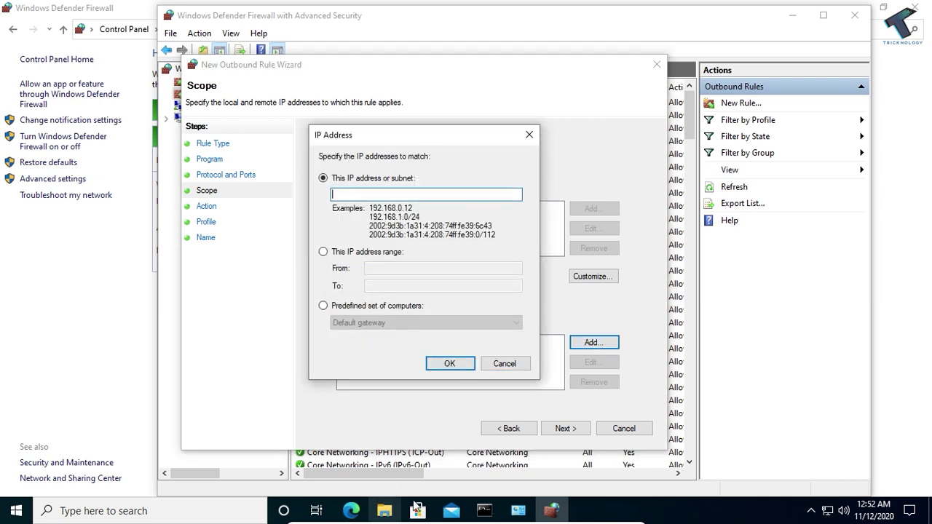
{"action": "mouse_move", "coordinate": [484, 511]}
{"action": "left_click", "coordinate": [543, 474]}
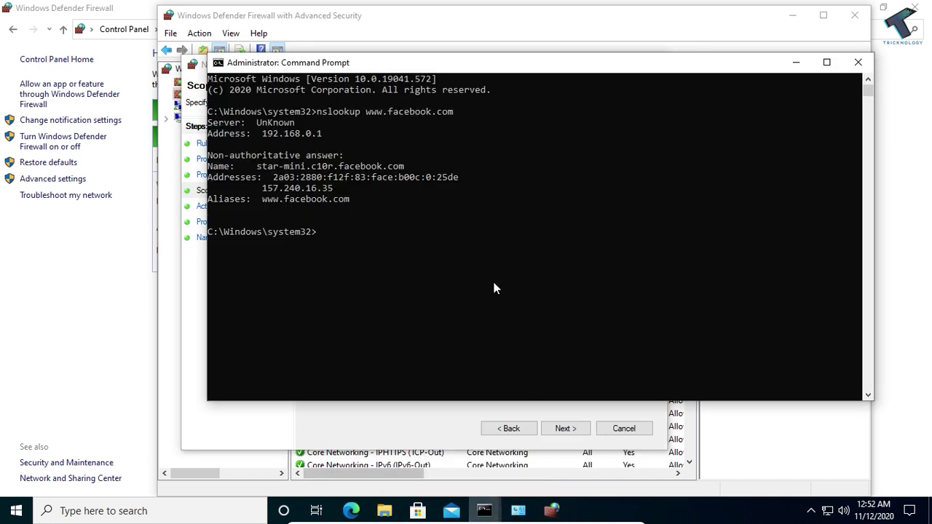
{"action": "left_click_drag", "start_coordinate": [263, 189], "coordinate": [313, 189]}
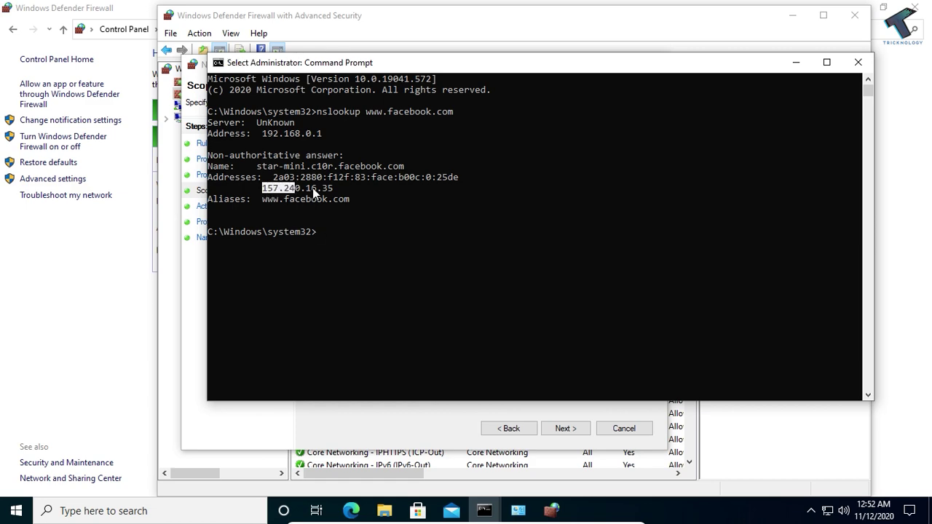
{"action": "key", "text": "ctrl+c"}
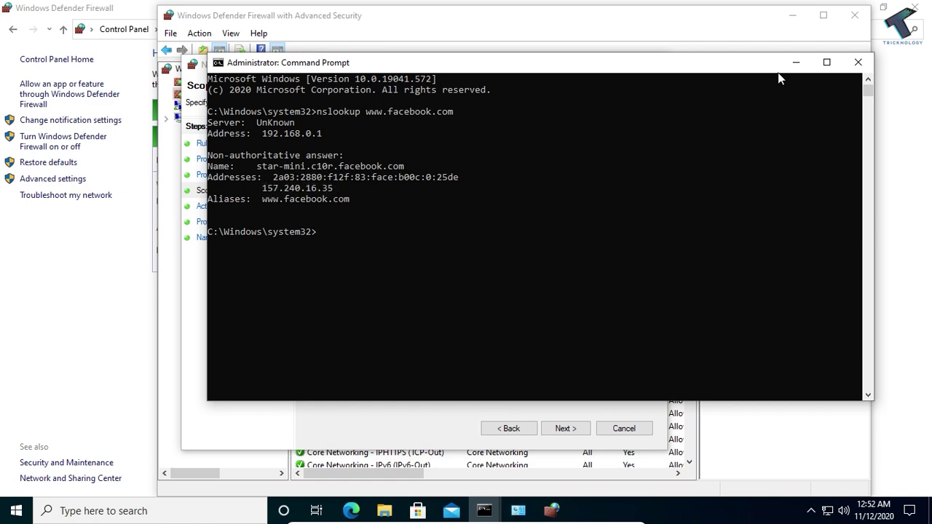
{"action": "left_click", "coordinate": [793, 64]}
{"action": "key", "text": "ctrl+v"}
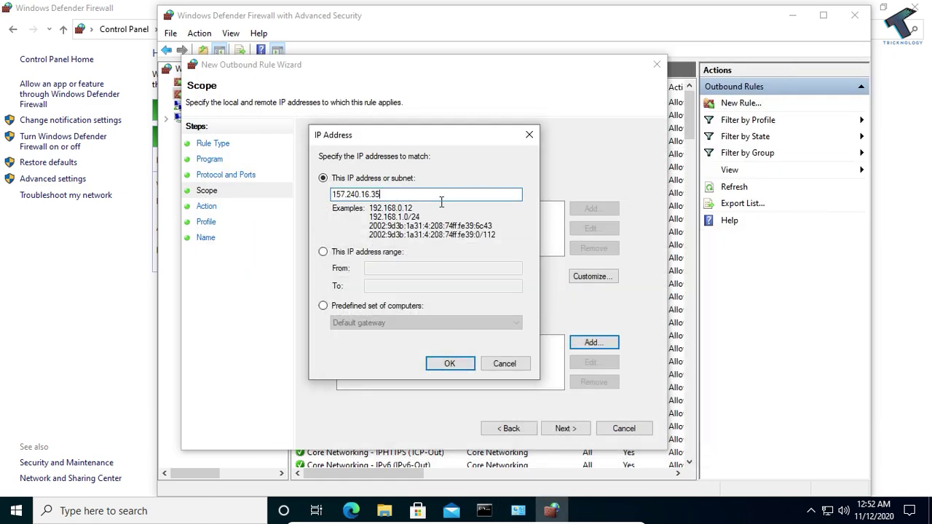
{"action": "left_click", "coordinate": [467, 364]}
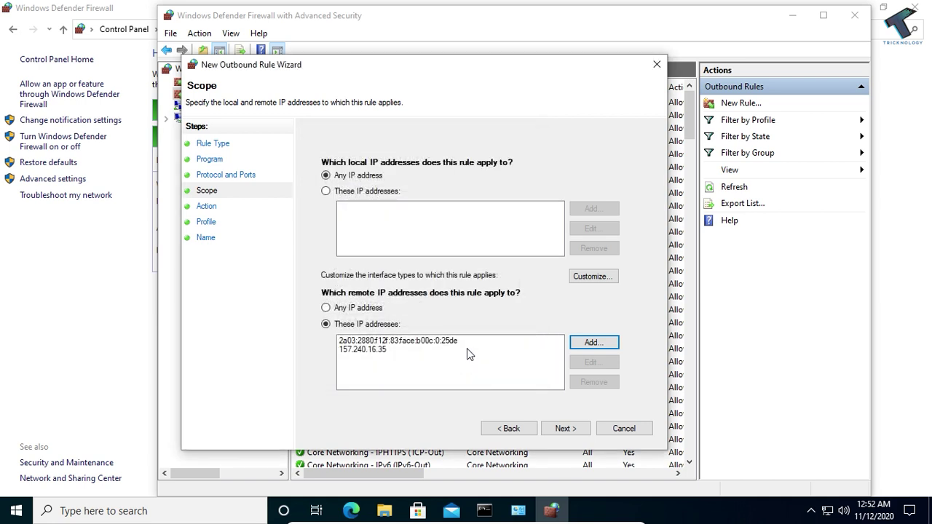
Finish the rule as Block on Domain, Private and Public, named 'Facebook block', then return to Edge
{"action": "left_click", "coordinate": [582, 429]}
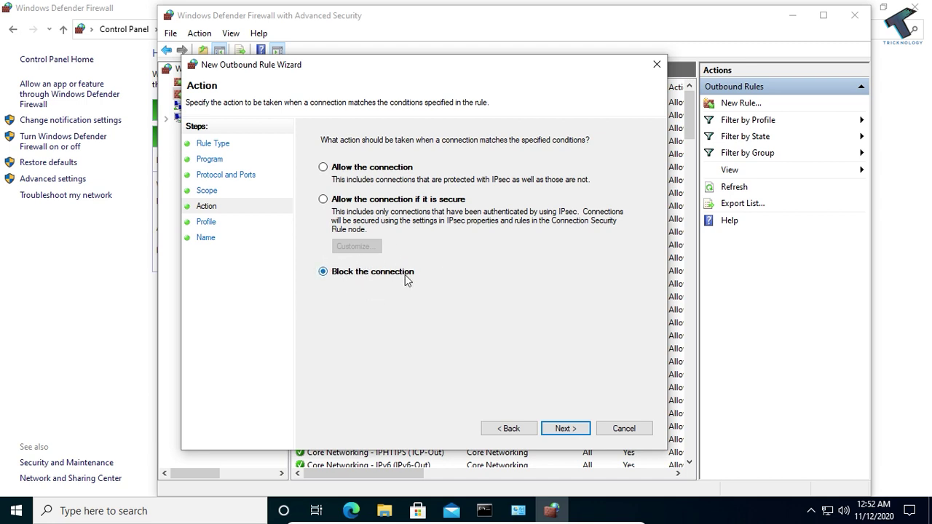
{"action": "left_click", "coordinate": [562, 431]}
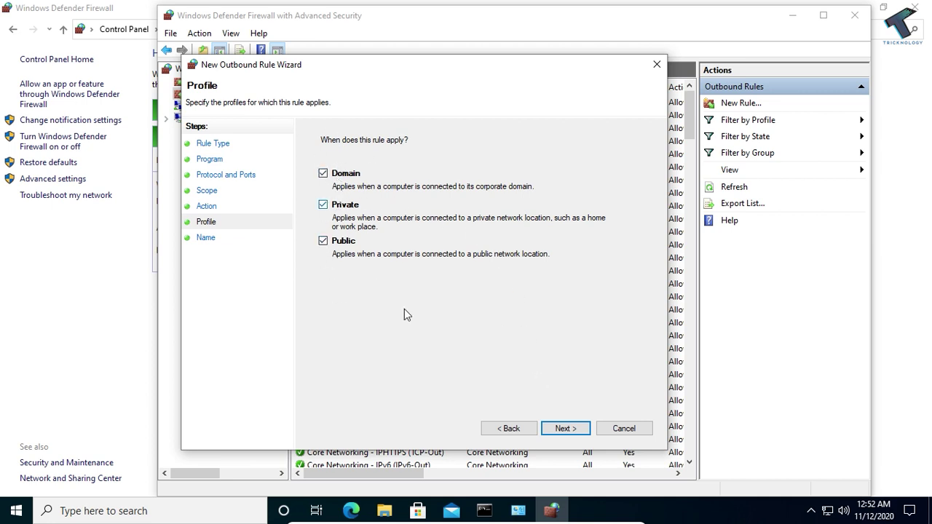
{"action": "left_click", "coordinate": [580, 423]}
{"action": "type", "text": "Facebook block"}
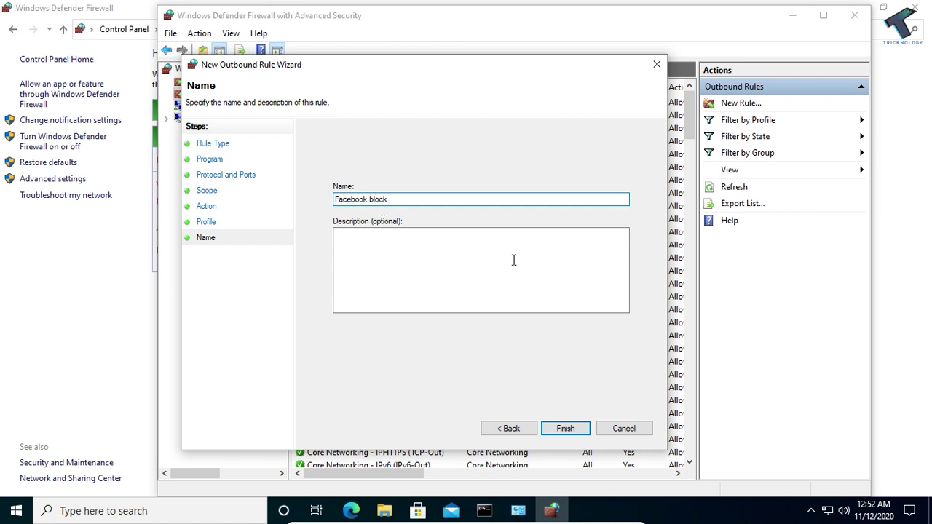
{"action": "left_click", "coordinate": [575, 429]}
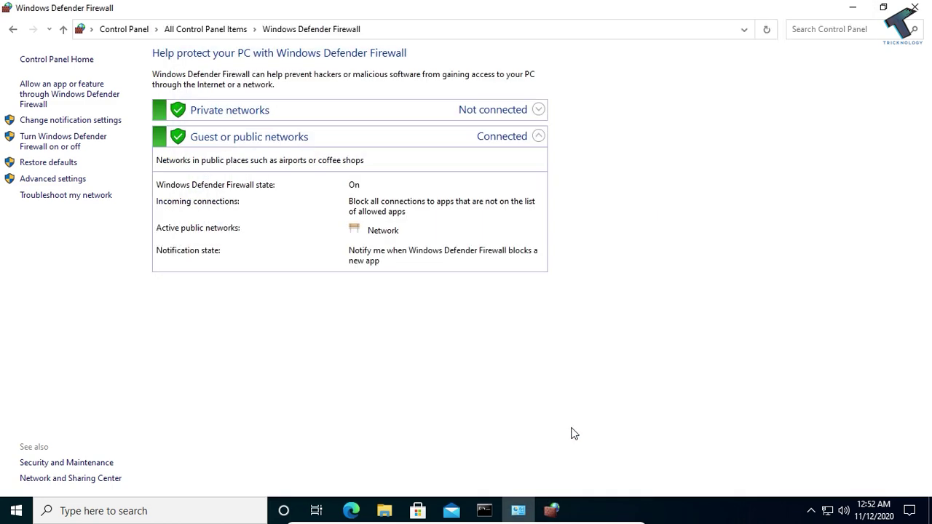
{"action": "left_click", "coordinate": [852, 13]}
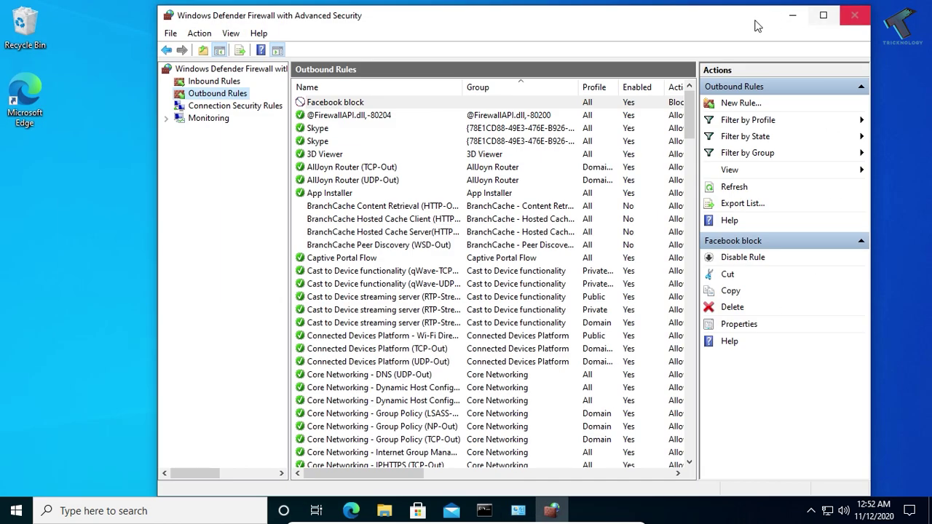
{"action": "left_click", "coordinate": [350, 511]}
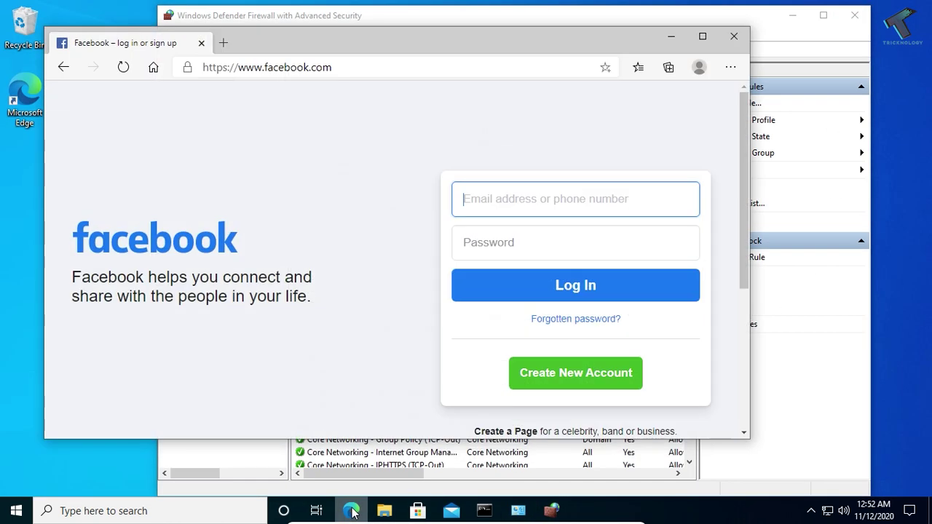
Maximize Edge, reload facebook.com to see it blocked, and open Google in a new tab
{"action": "double_click", "coordinate": [448, 54]}
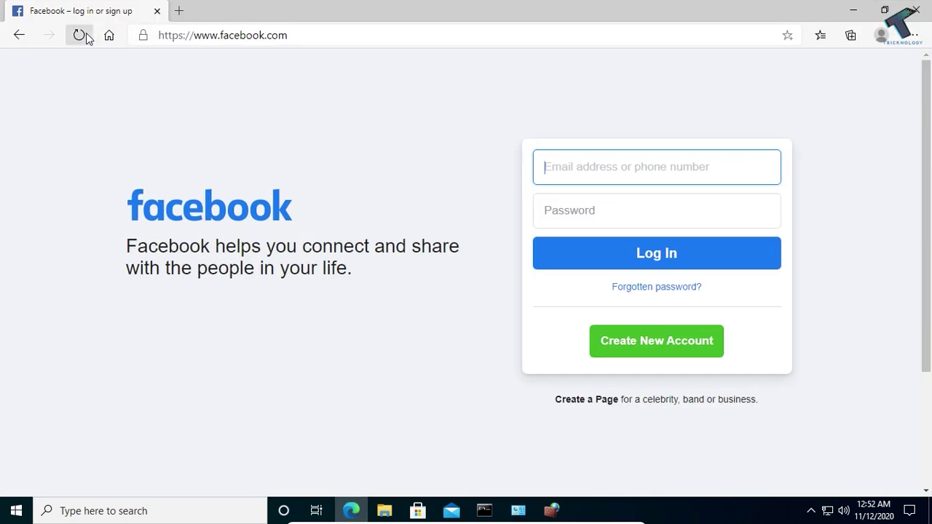
{"action": "left_click", "coordinate": [79, 35]}
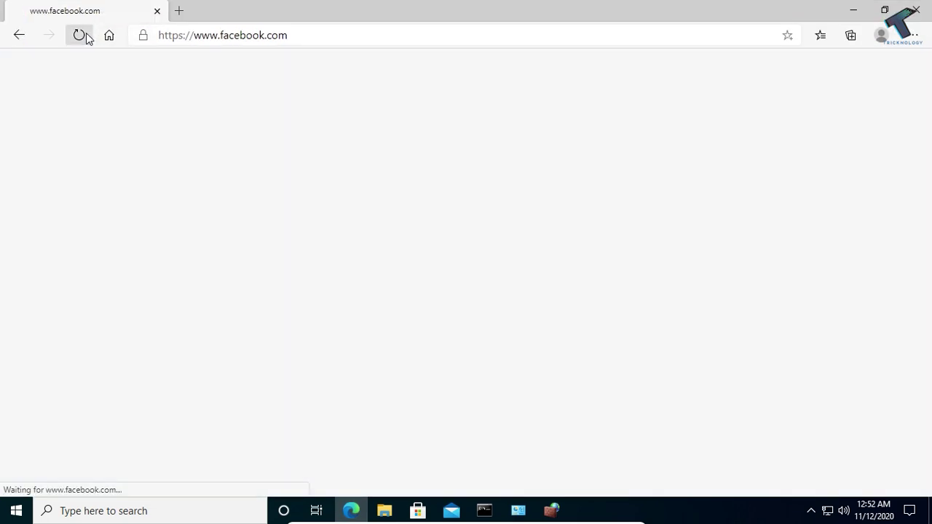
{"action": "left_click", "coordinate": [181, 11]}
{"action": "type", "text": "g"}
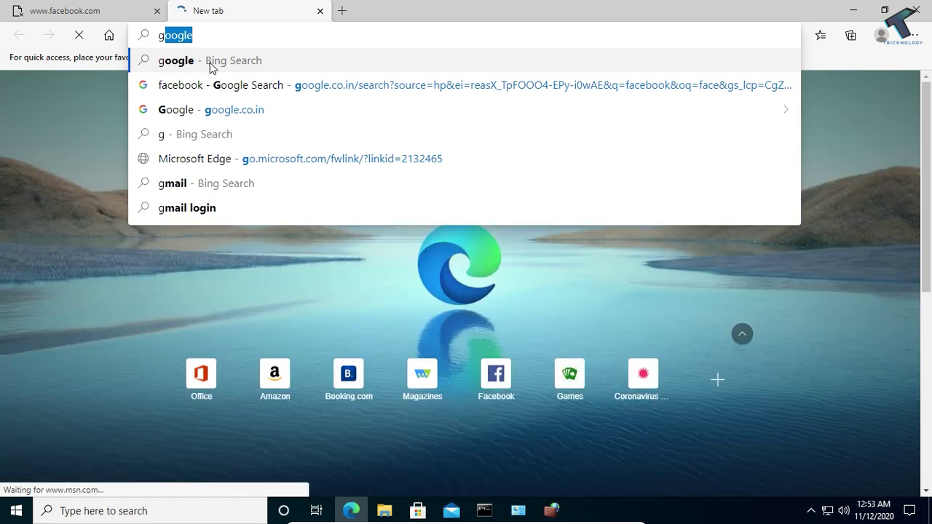
{"action": "left_click", "coordinate": [213, 62]}
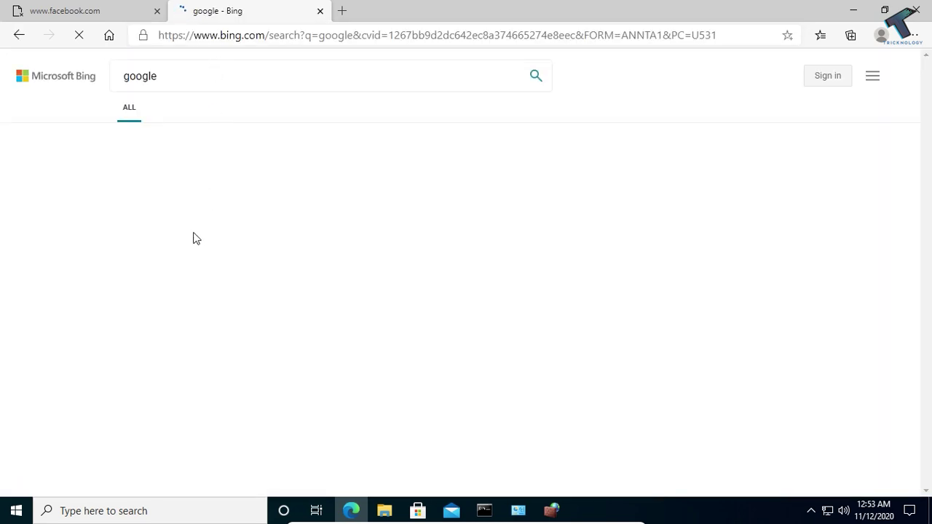
{"action": "left_click", "coordinate": [190, 243]}
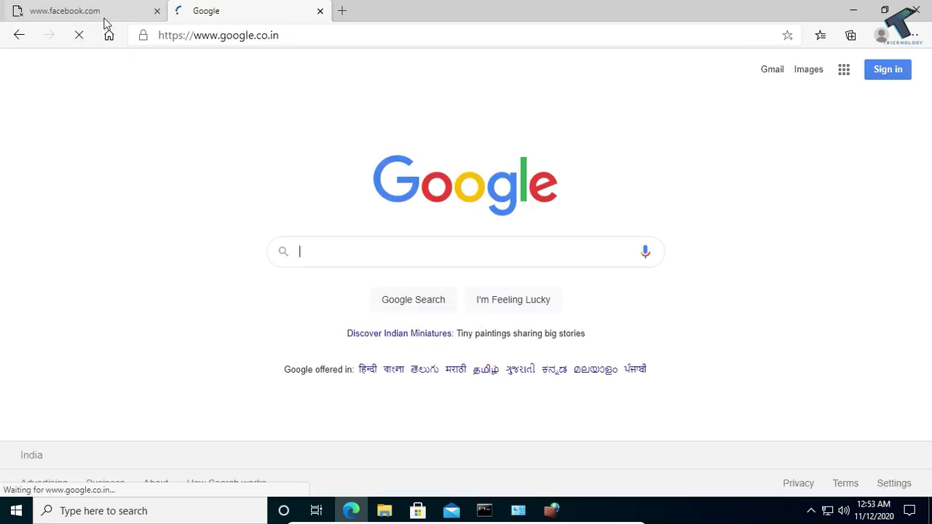
Search Google for 'face' and open the Facebook result, confirming the access-blocked error
{"action": "type", "text": "face"}
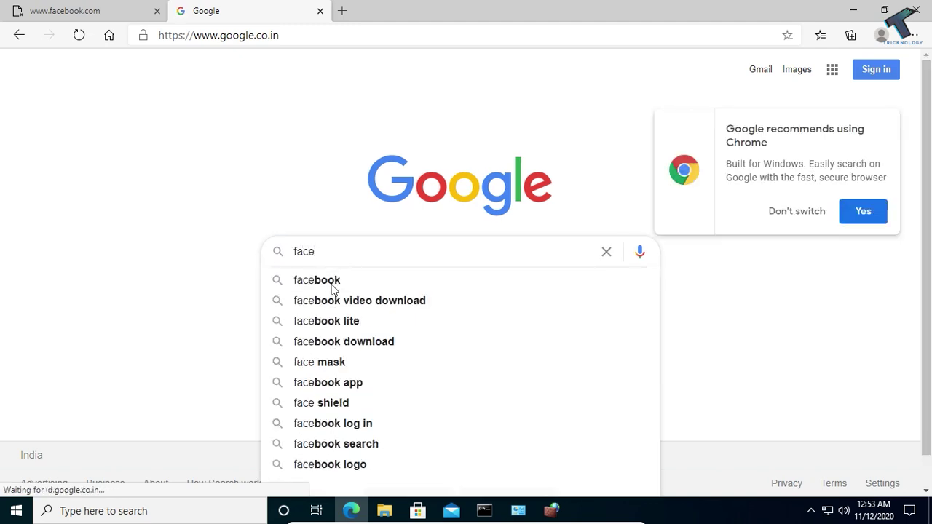
{"action": "left_click", "coordinate": [331, 288]}
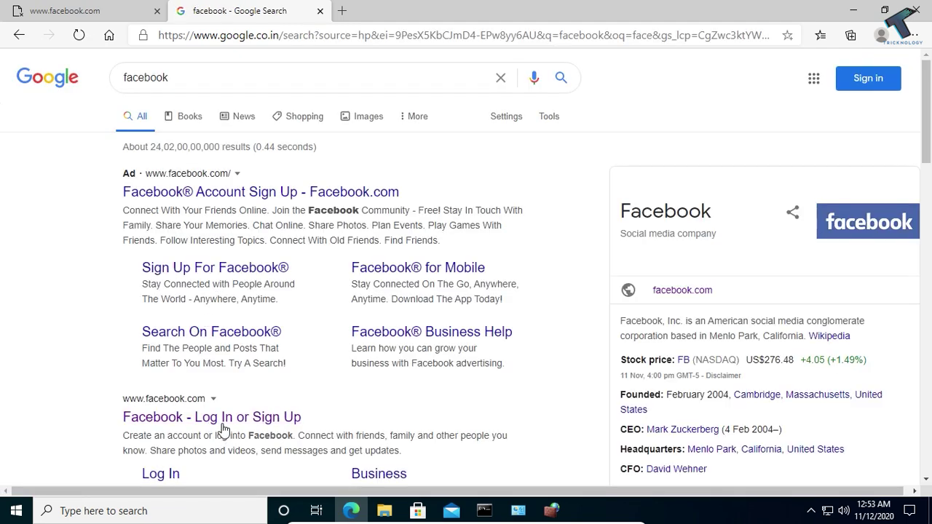
{"action": "left_click", "coordinate": [221, 422]}
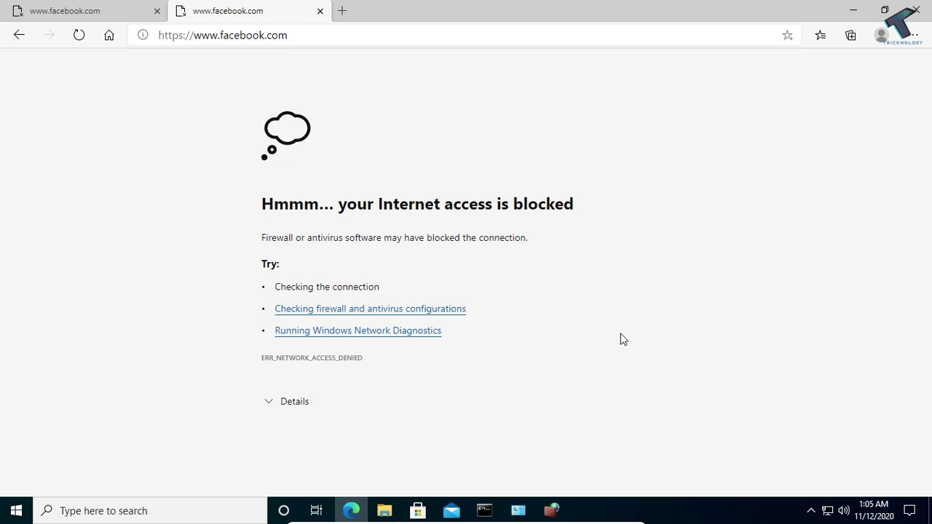
{"action": "left_click", "coordinate": [553, 509]}
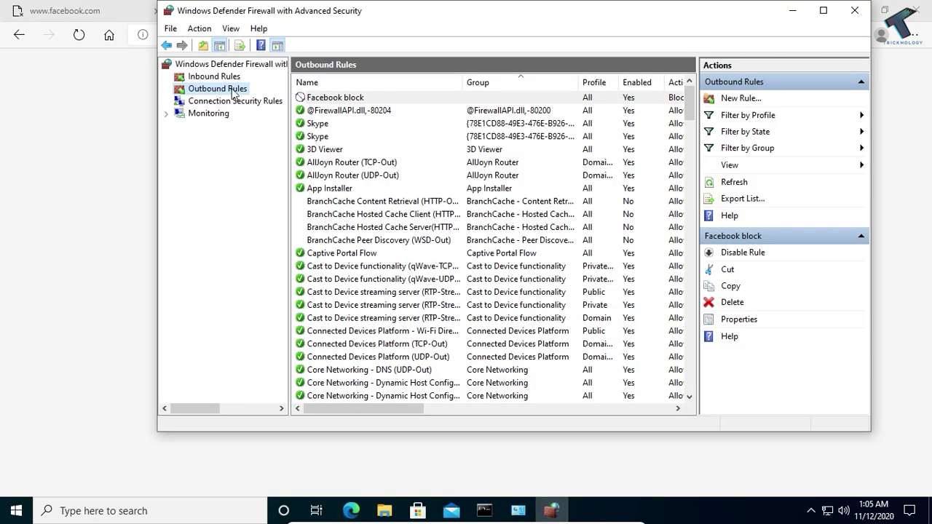
Delete the 'Facebook block' rule from Outbound Rules and confirm with Yes
{"action": "left_click", "coordinate": [345, 99]}
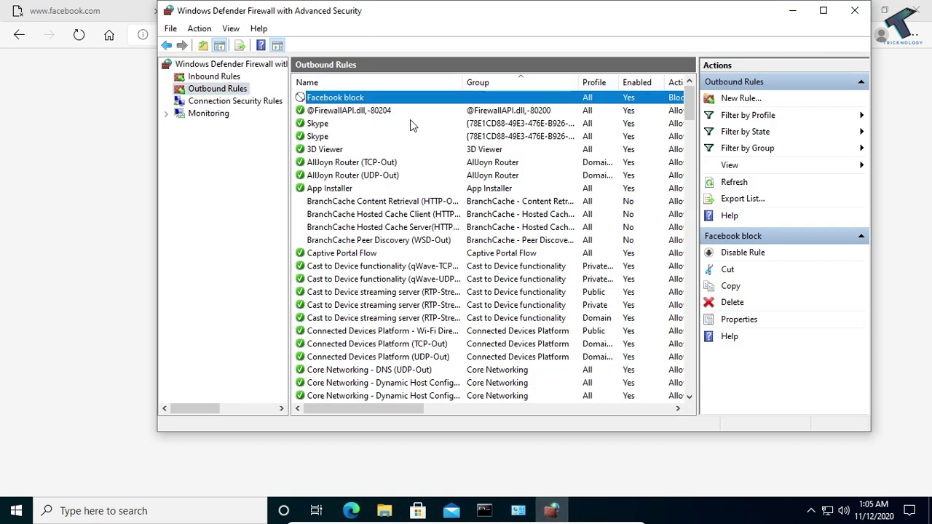
{"action": "right_click", "coordinate": [361, 99]}
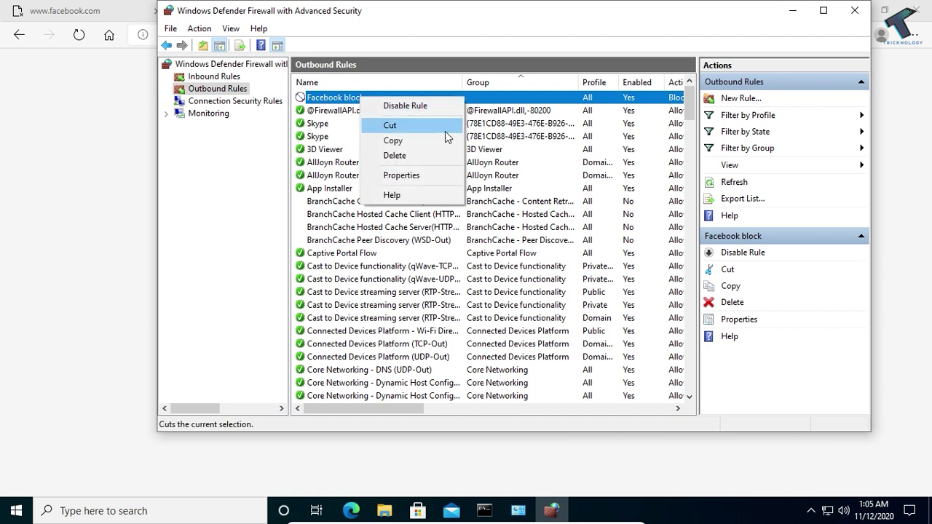
{"action": "left_click", "coordinate": [432, 154]}
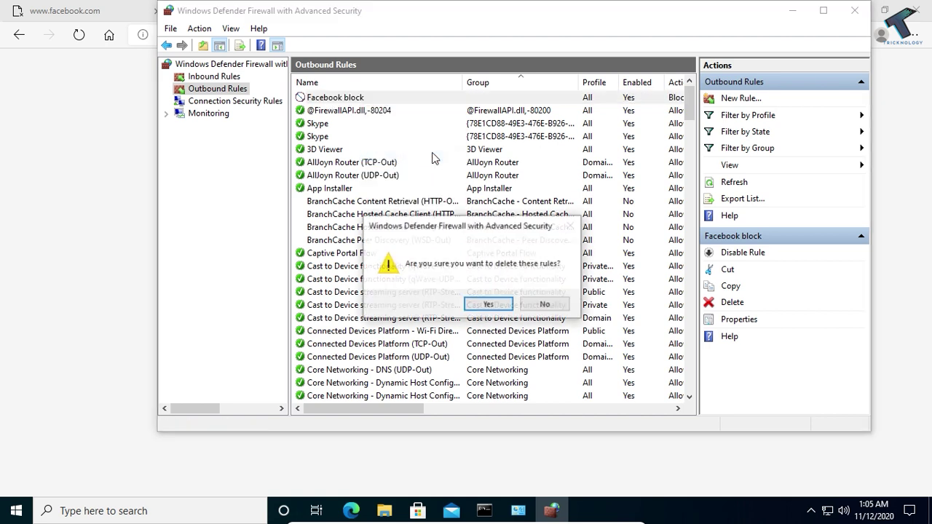
{"action": "left_click", "coordinate": [490, 305]}
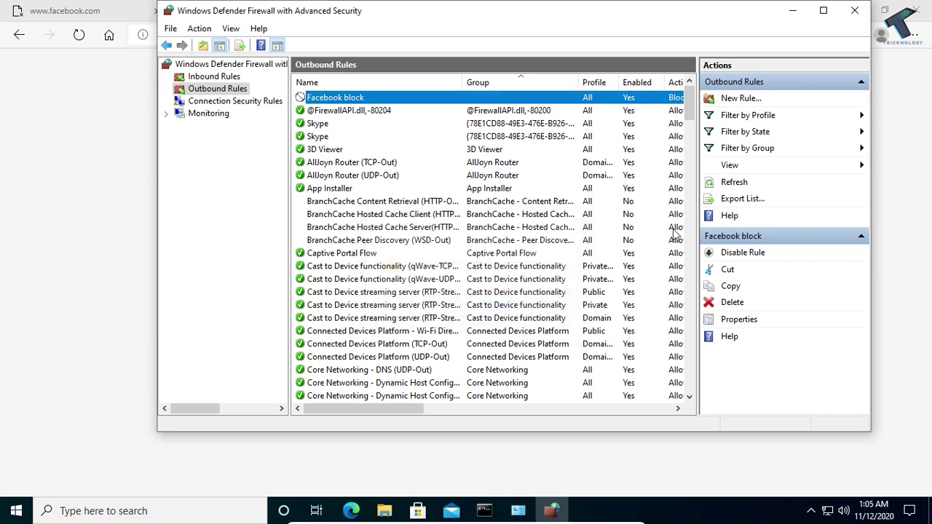
Return to Edge and reload facebook.com to confirm its login page loads without the rule
{"action": "left_click", "coordinate": [792, 10]}
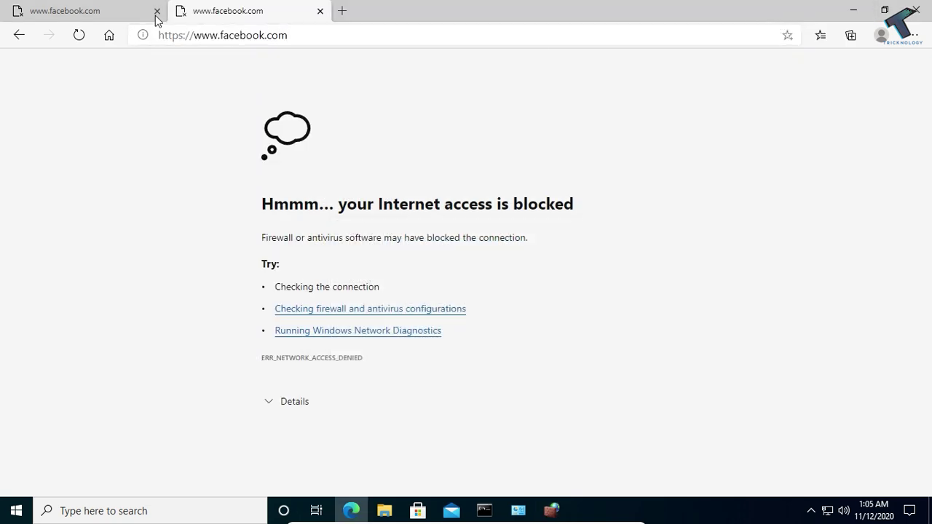
{"action": "left_click", "coordinate": [80, 35]}
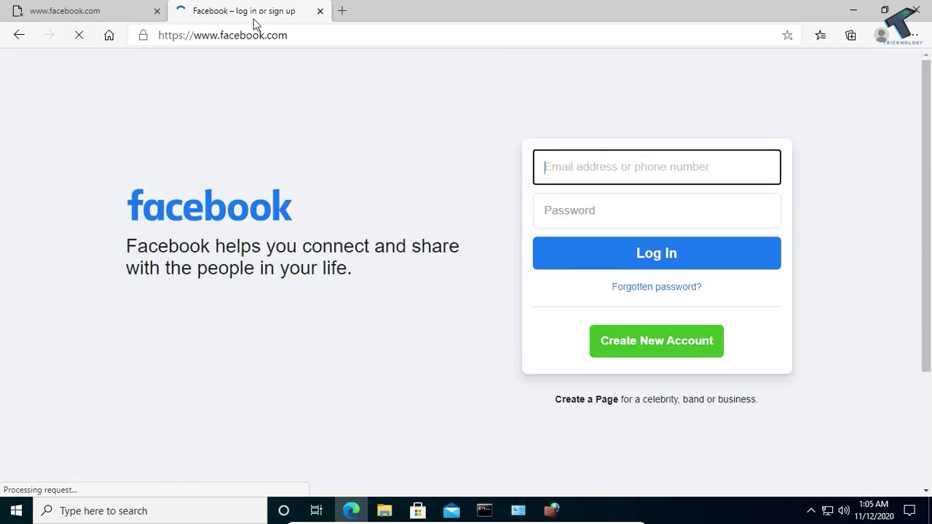